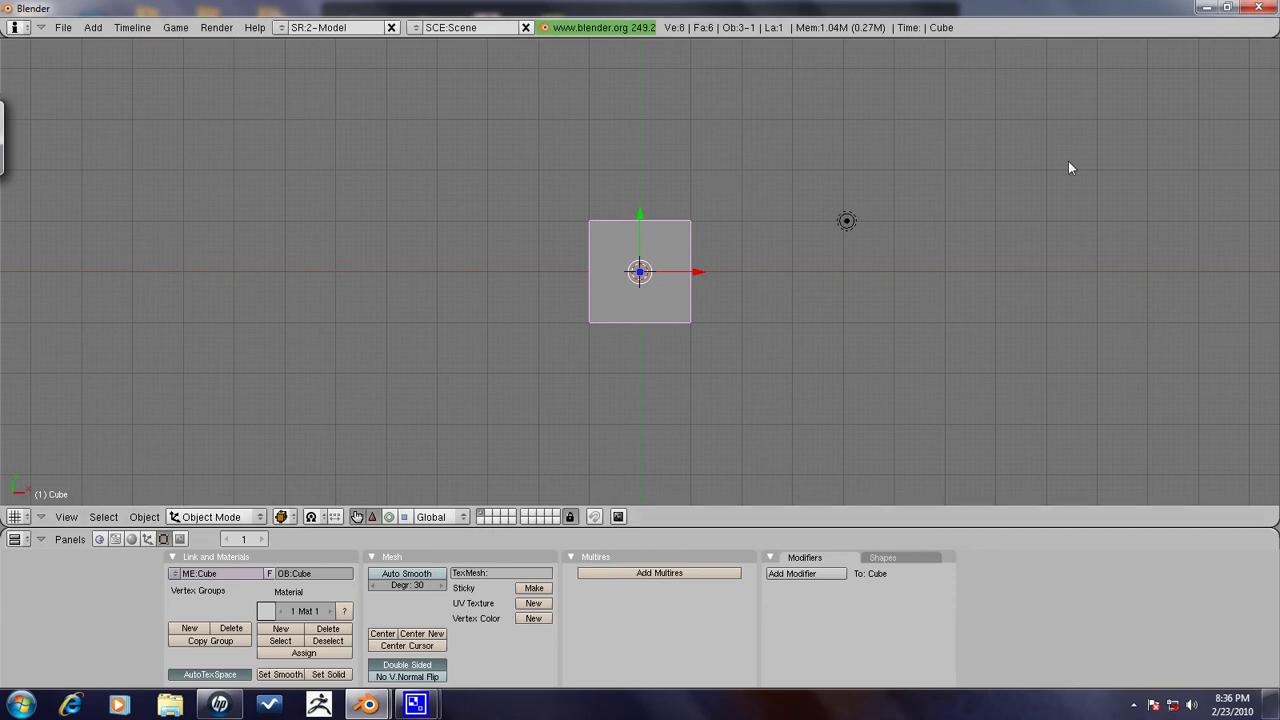
Orbit to a 3D view and scale the cube down along Z into a slab
mouse_move(1068, 166)
middle_mouse_down()
mouse_move(869, 289)
mouse_move(794, 300)
mouse_move(781, 222)
middle_mouse_up()
scroll(765, 250, "down", 3)
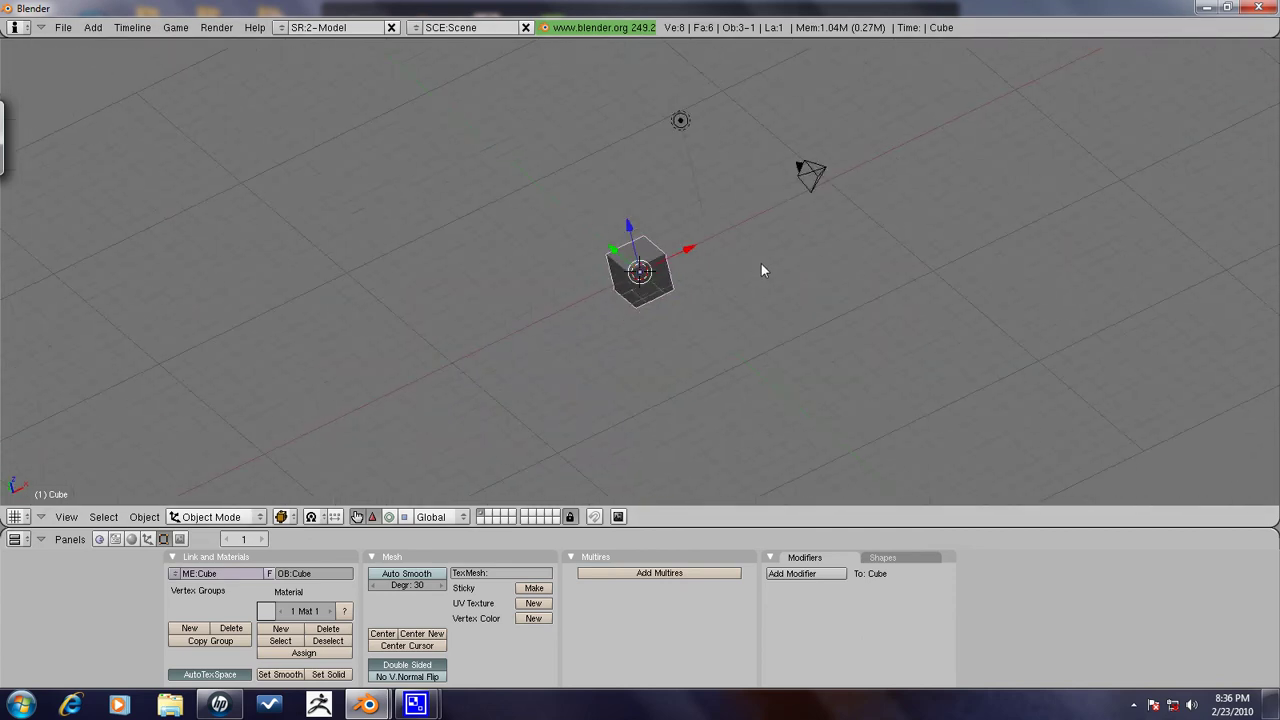
scroll(750, 263, "up", 2)
scroll(749, 262, "up", 2)
scroll(891, 313, "up", 1)
middle_click_drag(891, 313, 864, 350)
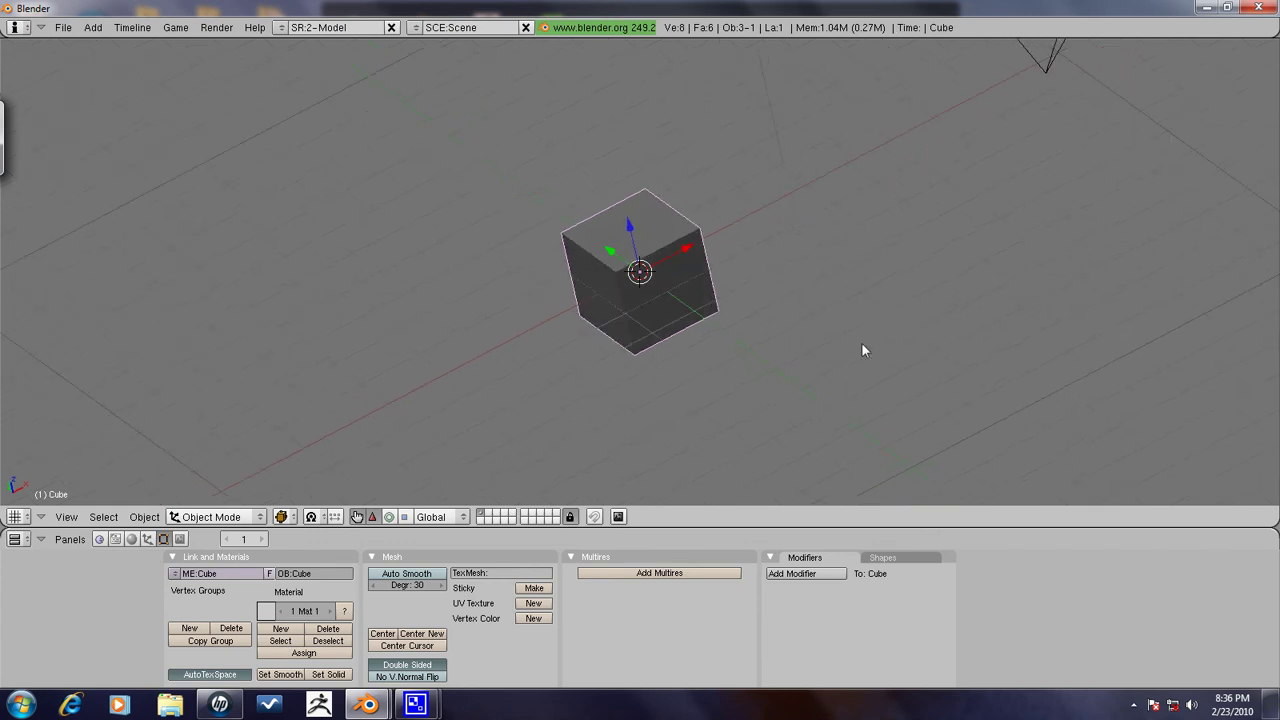
key("s")
key("z")
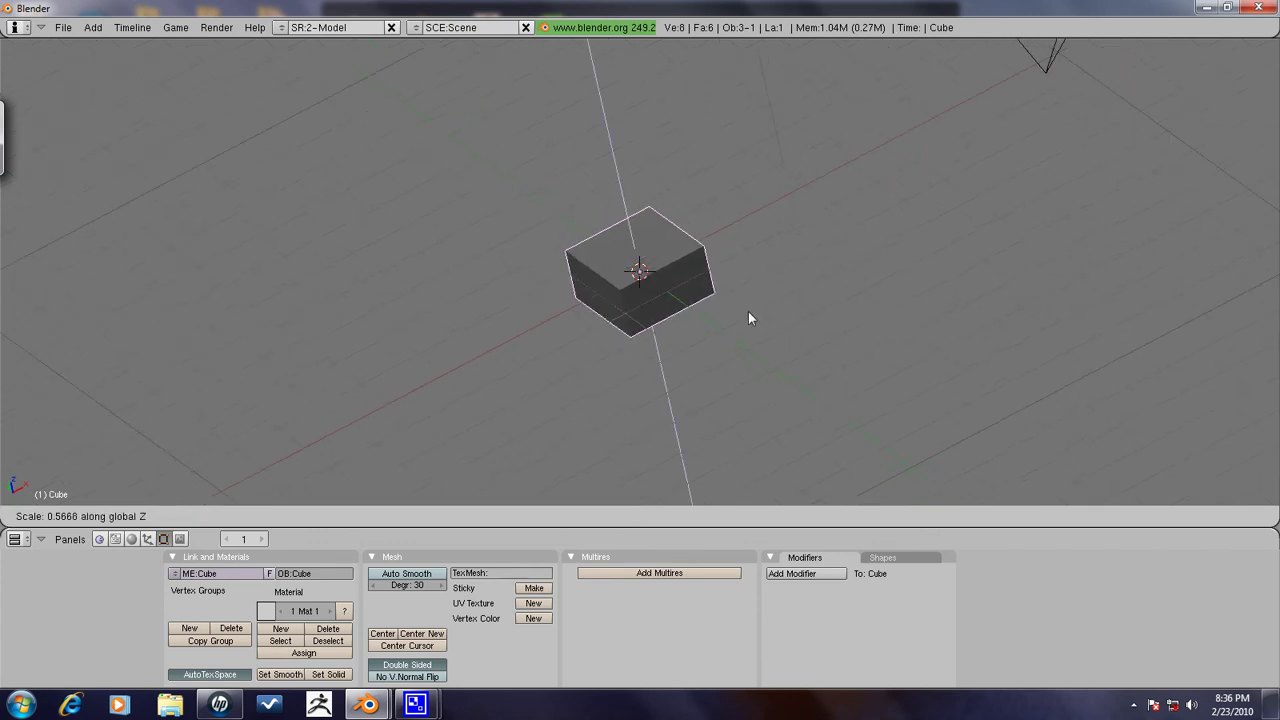
left_click(728, 355)
Rescale the slab along Z twice more to fine-tune its thickness
key("s")
key("z")
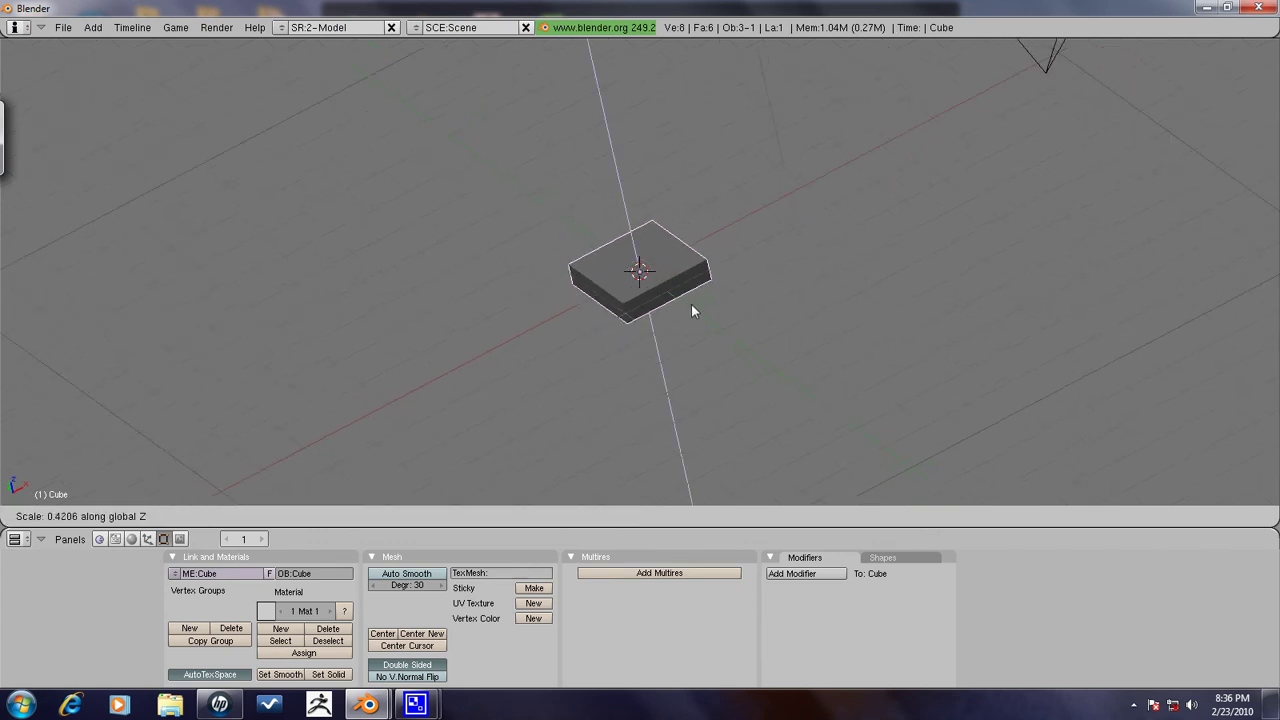
left_click(691, 304)
mouse_move(732, 338)
middle_mouse_down()
mouse_move(710, 306)
mouse_move(706, 414)
middle_mouse_up()
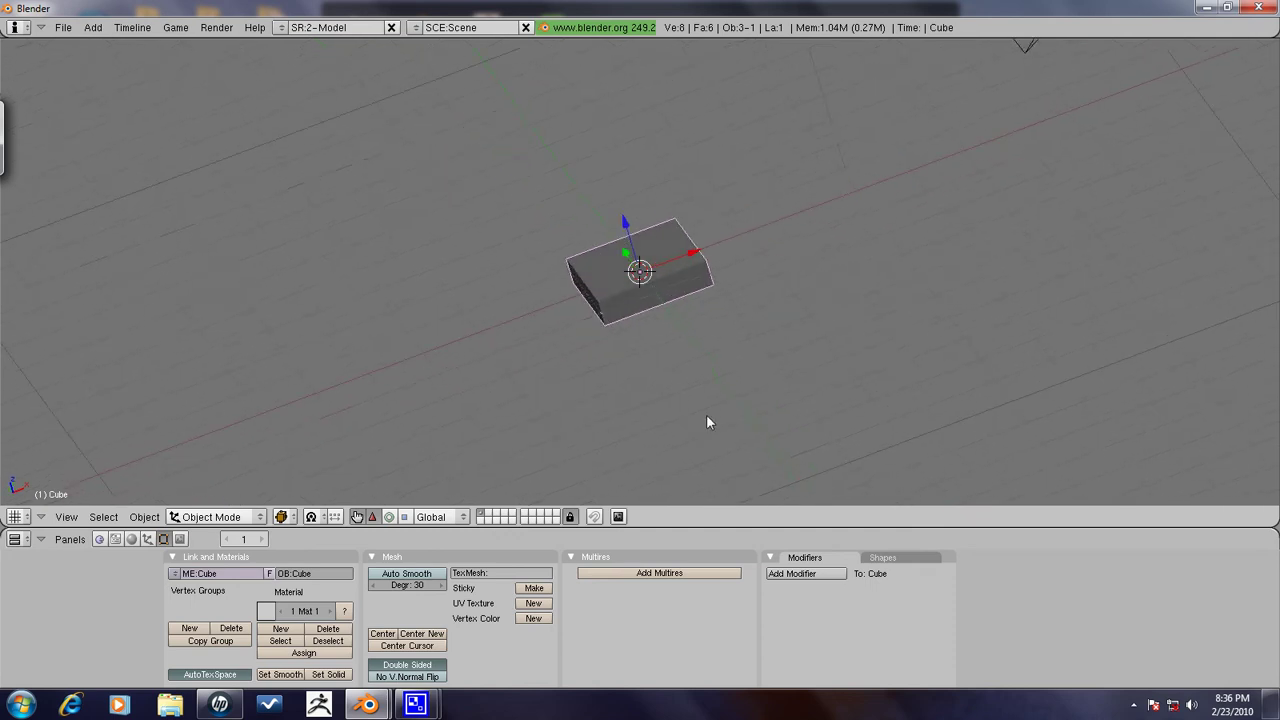
key("s")
key("z")
left_click(705, 413)
mouse_move(626, 374)
middle_mouse_down()
mouse_move(720, 254)
mouse_move(723, 406)
mouse_move(743, 416)
middle_mouse_up()
Switch to top orthographic view and scale the slab uniformly by 3
key("KP_7")
key("KP_5")
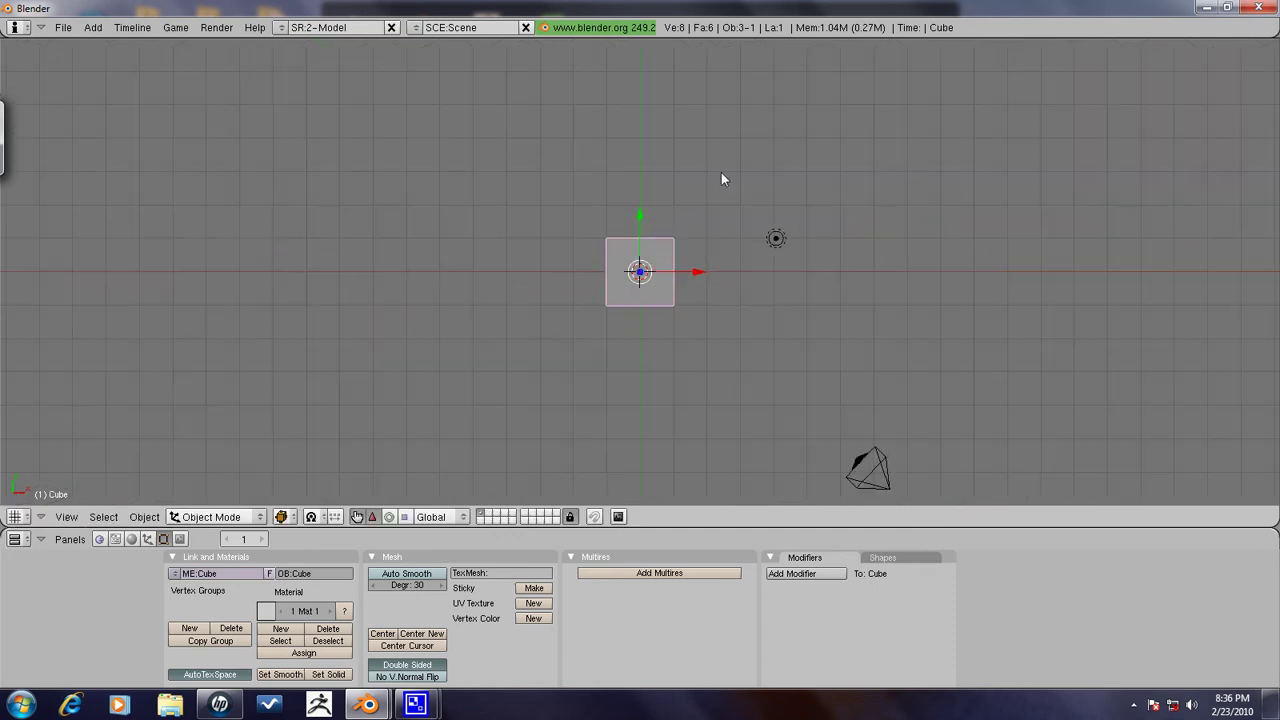
key("s")
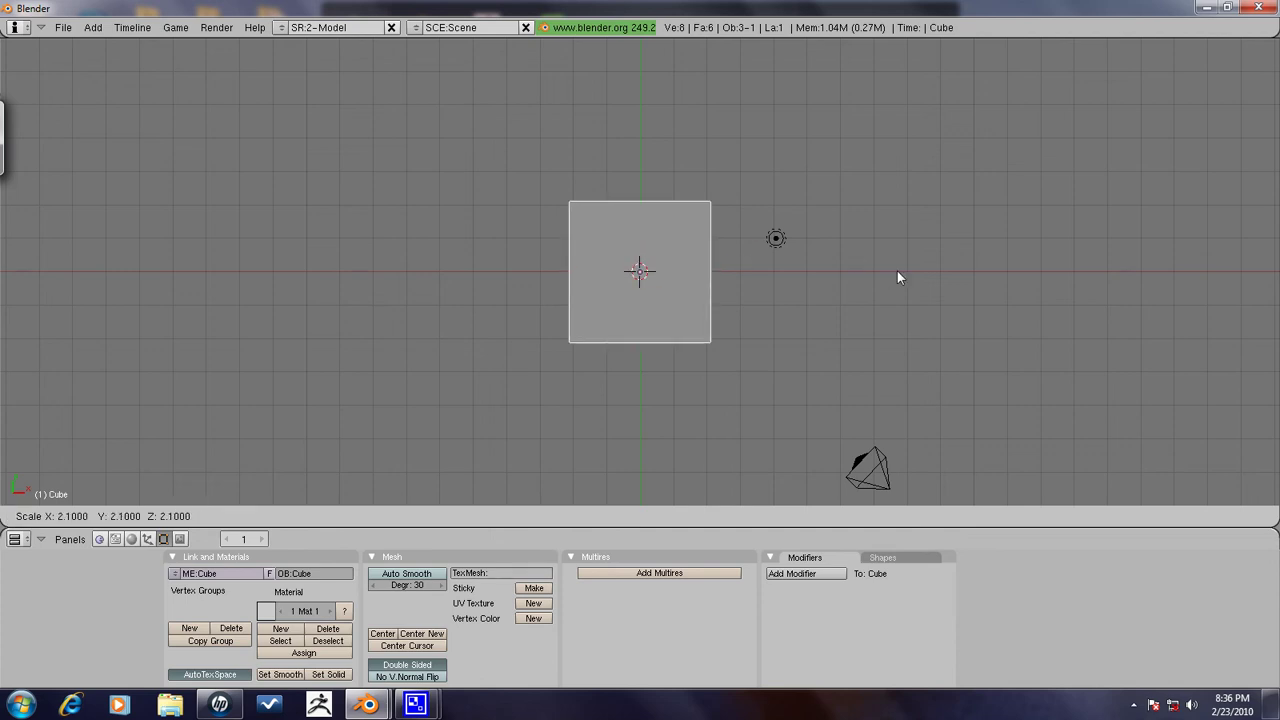
type("3")
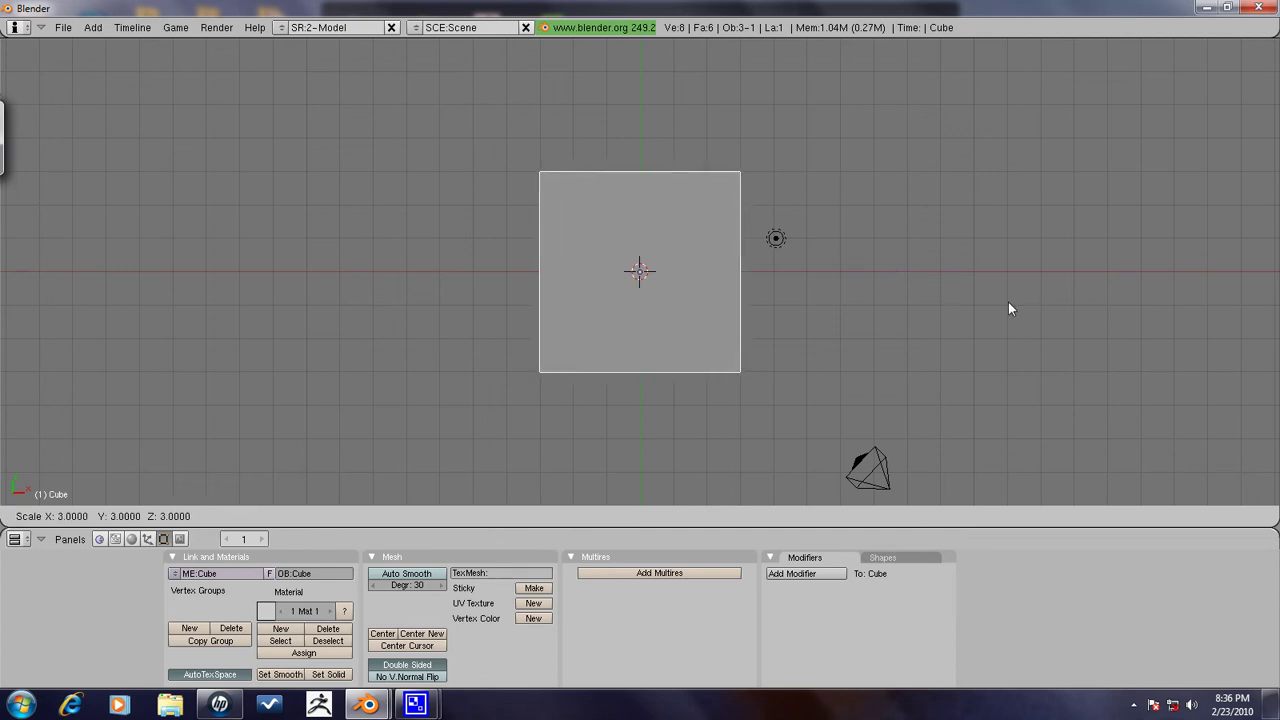
key("Return")
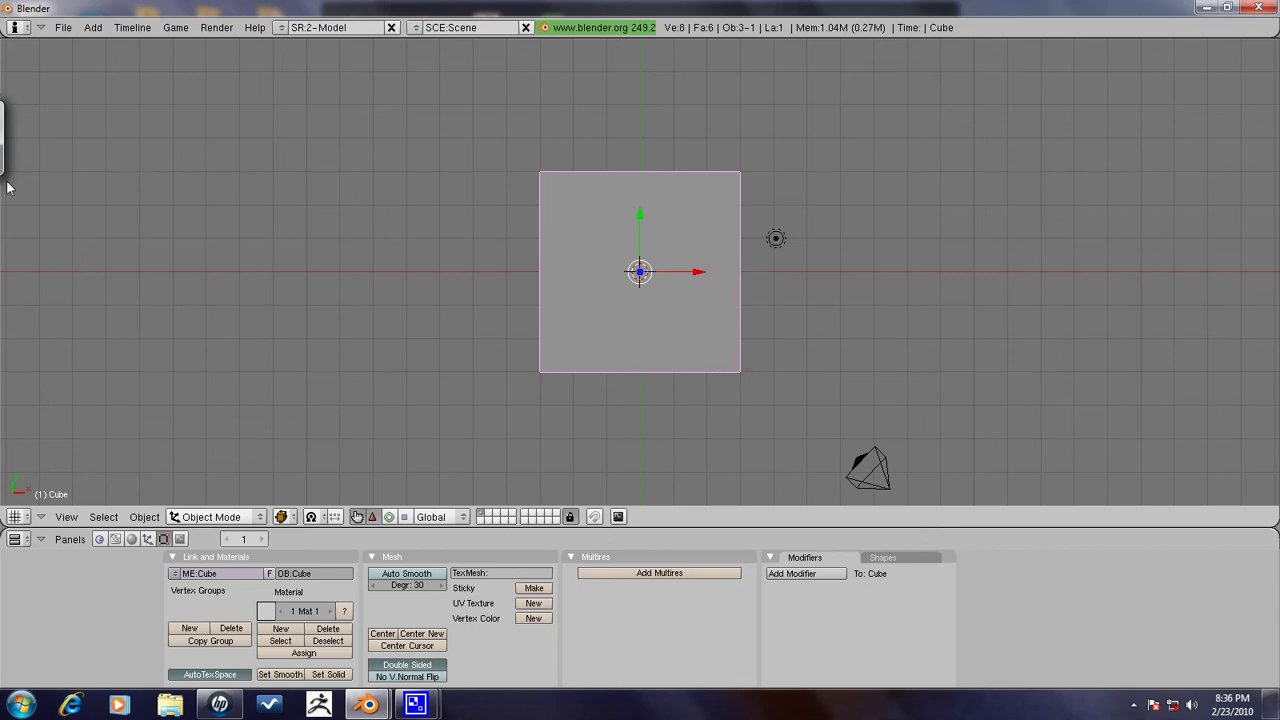
Set the cube's material colour to pure red in the Shading buttons
left_click(131, 539)
left_click(592, 643)
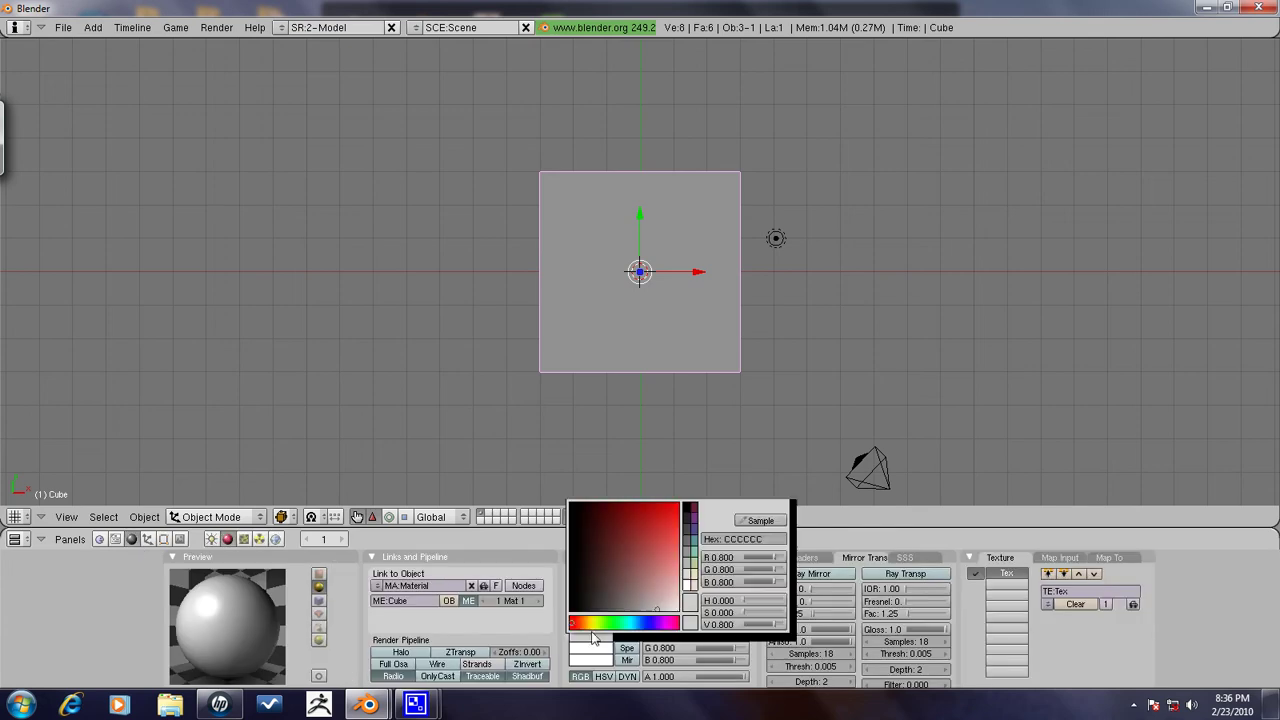
left_click(660, 510)
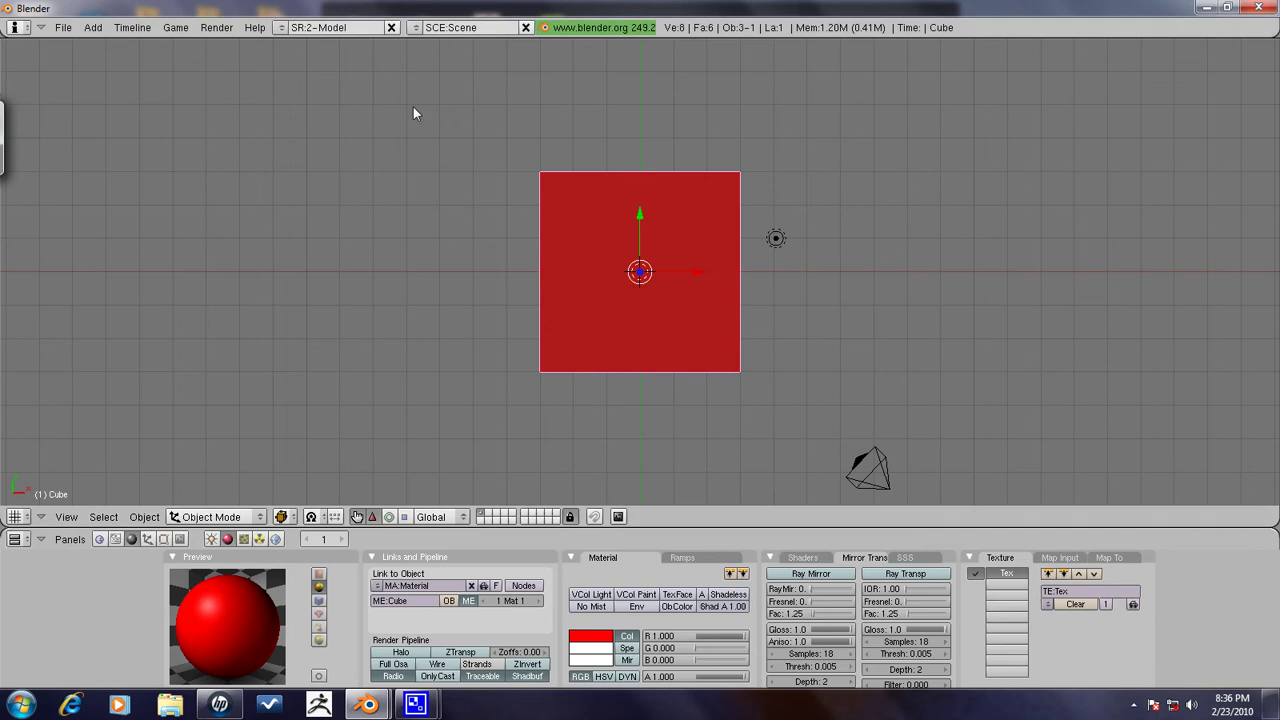
scroll(489, 273, "down", 2)
scroll(597, 579, "down", 2)
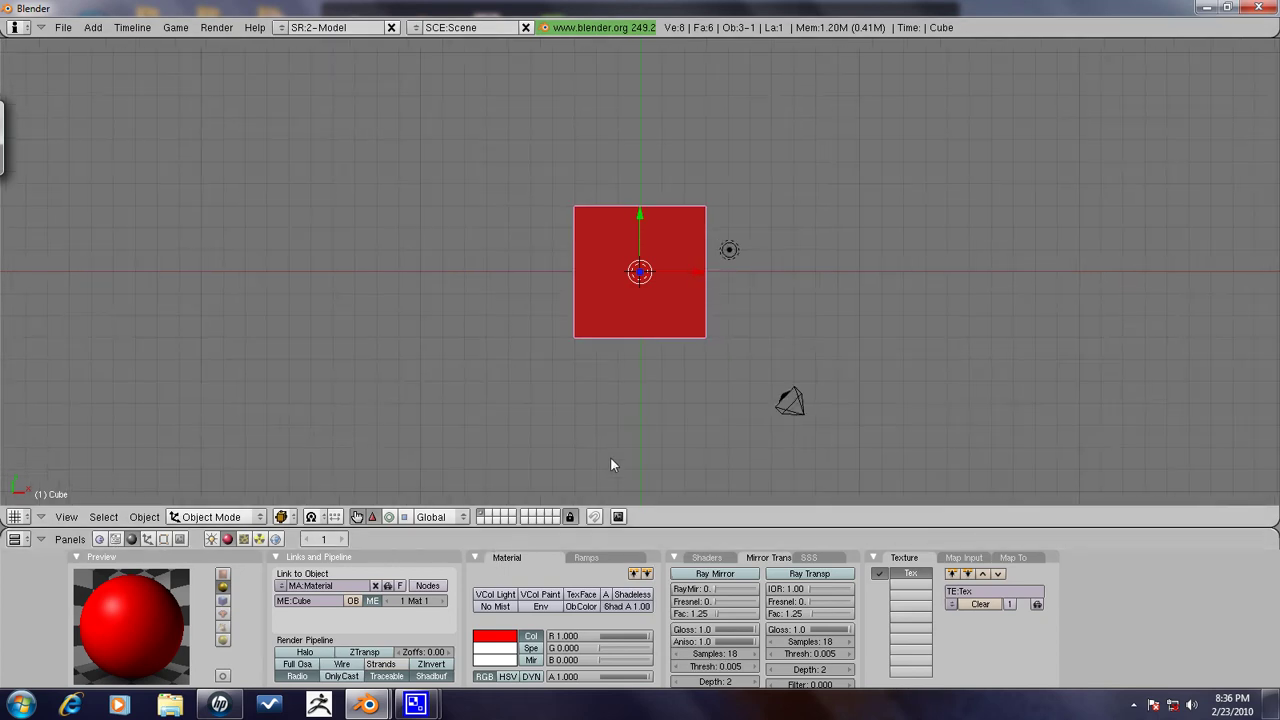
scroll(519, 607, "up", 1)
scroll(519, 607, "up", 1)
Orbit around the red slab to inspect it, then return to top view
mouse_move(610, 376)
middle_mouse_down()
mouse_move(670, 170)
mouse_move(644, 293)
mouse_move(280, 86)
middle_mouse_up()
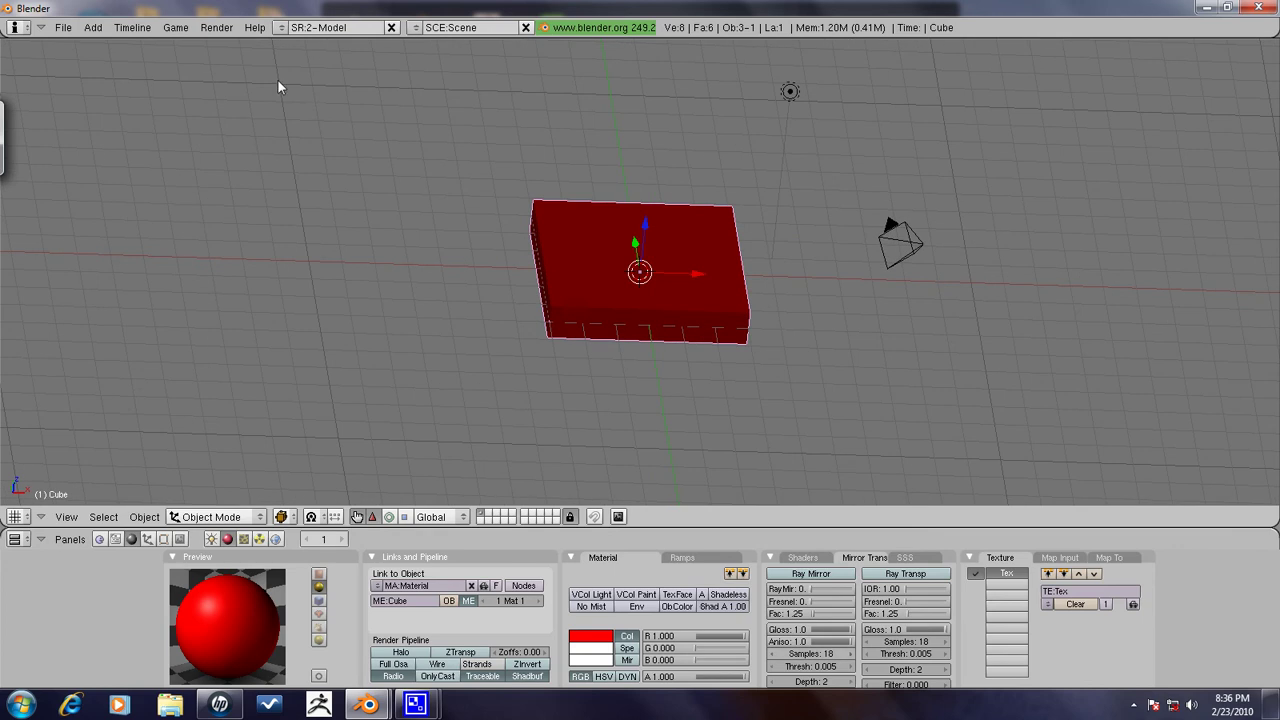
mouse_move(351, 130)
middle_mouse_down()
mouse_move(363, 220)
mouse_move(811, 343)
mouse_move(531, 233)
mouse_move(503, 249)
mouse_move(560, 394)
mouse_move(603, 371)
mouse_move(559, 387)
mouse_move(621, 276)
mouse_move(613, 231)
middle_mouse_up()
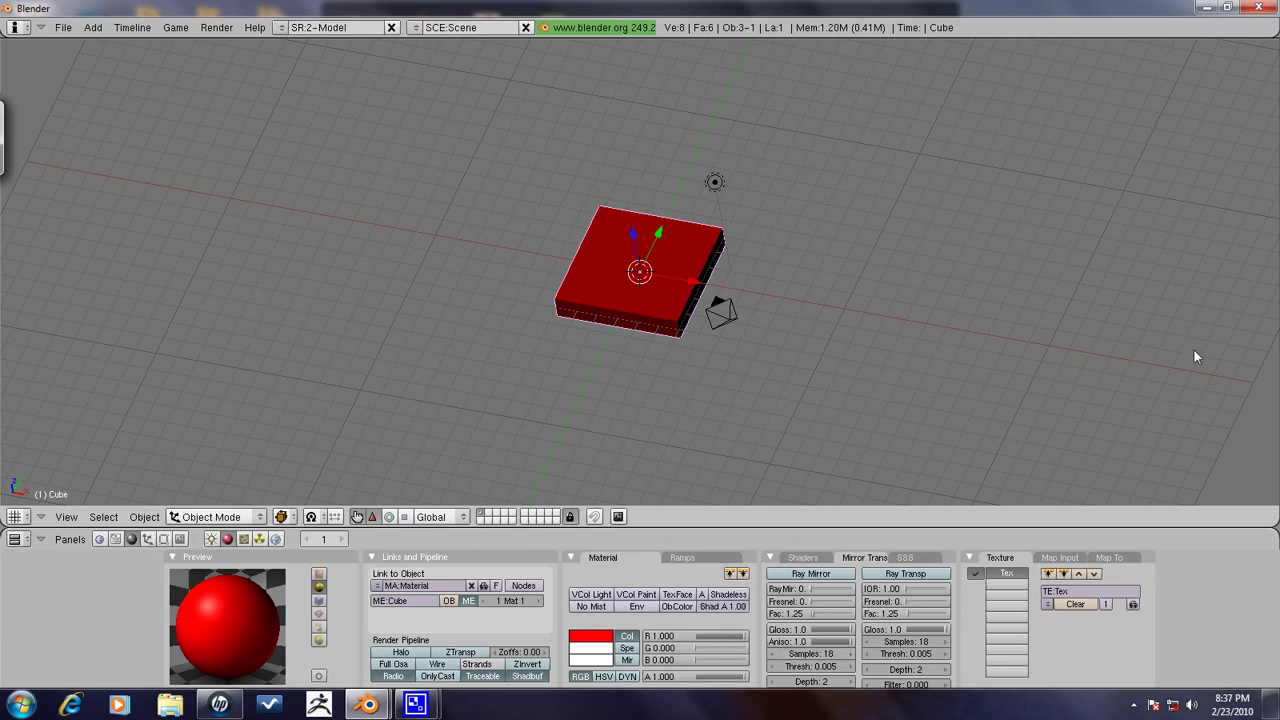
mouse_move(166, 222)
middle_mouse_down()
mouse_move(349, 197)
mouse_move(683, 516)
middle_mouse_up()
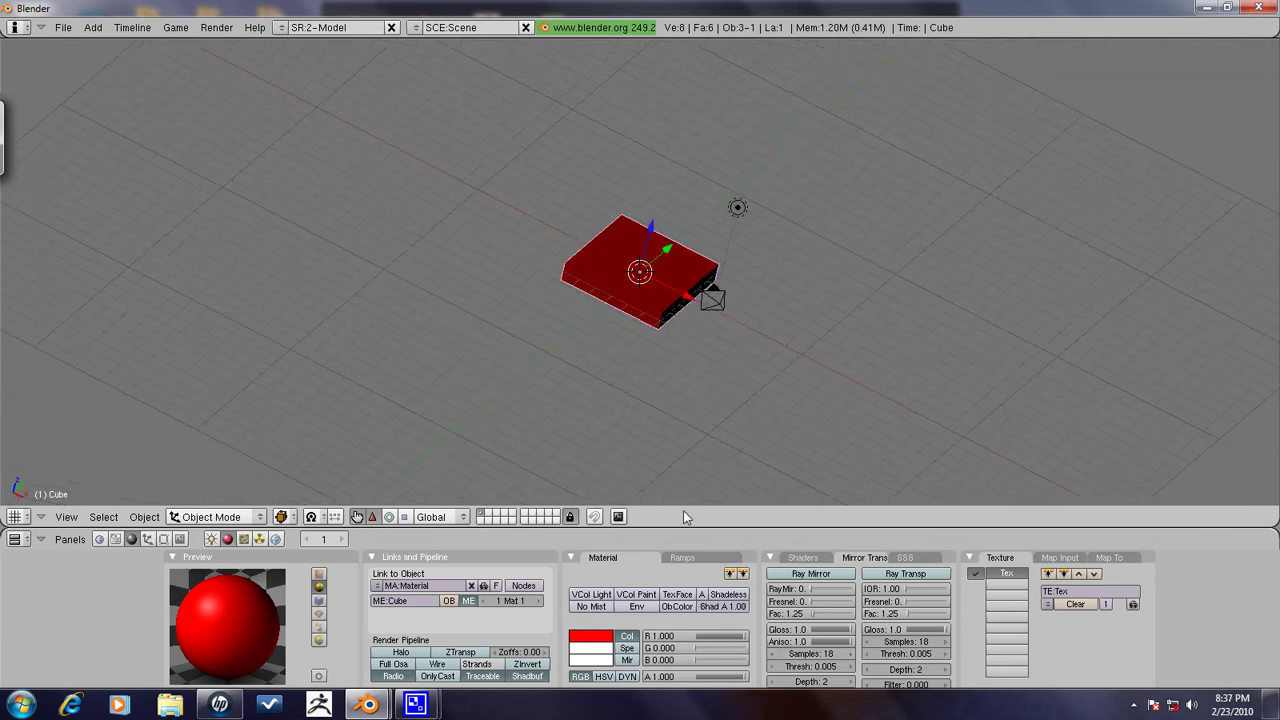
mouse_move(736, 392)
middle_mouse_down()
mouse_move(680, 320)
mouse_move(756, 293)
middle_mouse_up()
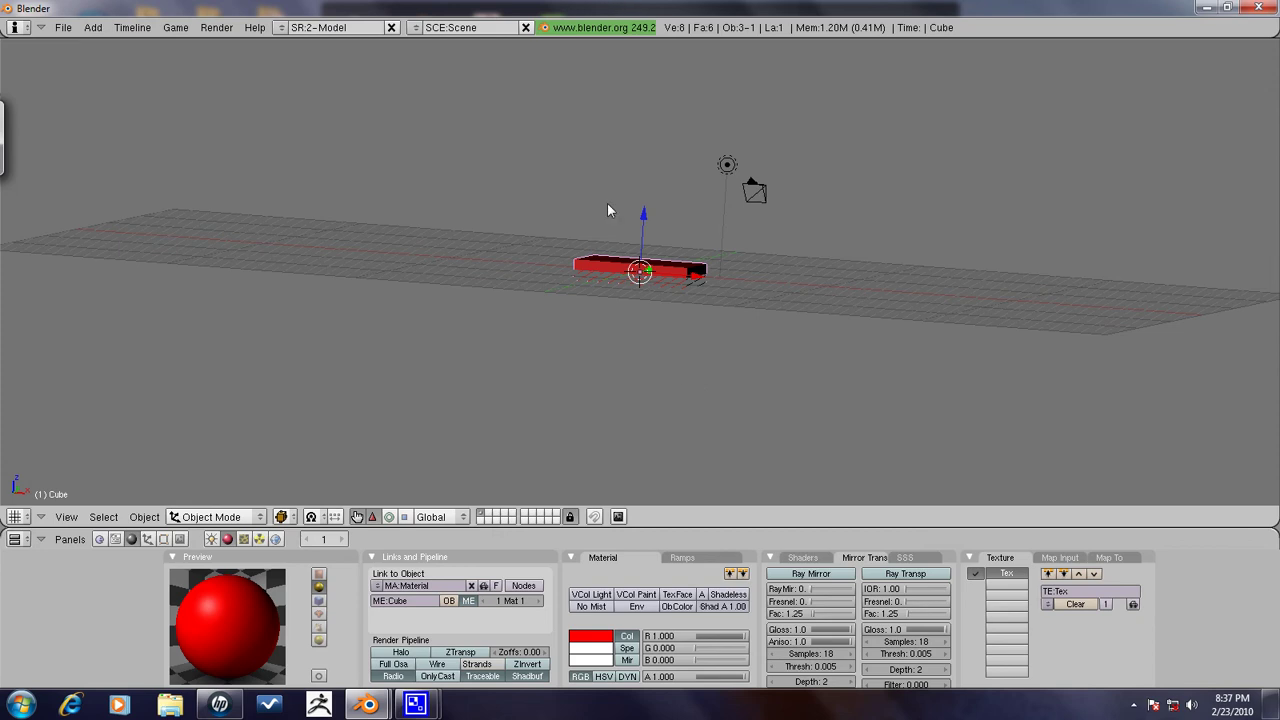
mouse_move(607, 210)
middle_mouse_down()
mouse_move(514, 200)
mouse_move(561, 177)
mouse_move(609, 270)
mouse_move(779, 300)
mouse_move(660, 409)
mouse_move(453, 343)
mouse_move(753, 373)
middle_mouse_up()
middle_click_drag(748, 222, 759, 144)
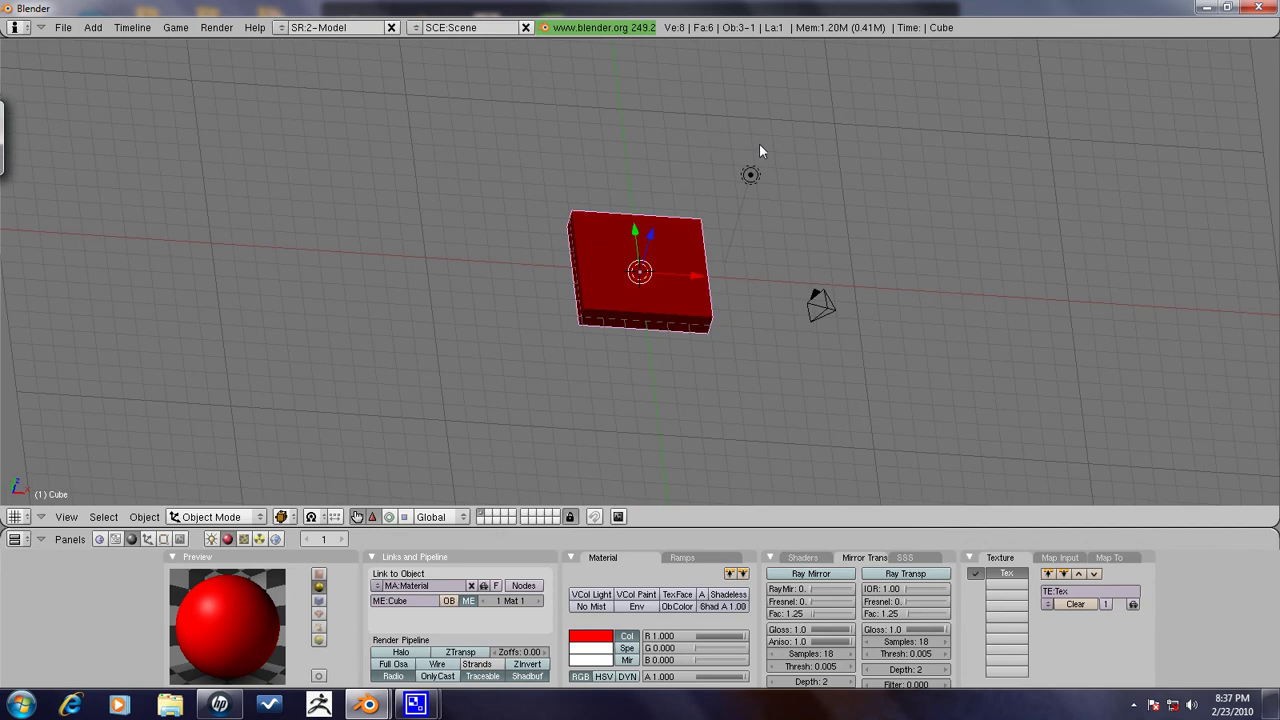
key("KP_7")
Insert a Loc keyframe for the plate at frame 1, then advance to frame 40
scroll(705, 135, "down", 3)
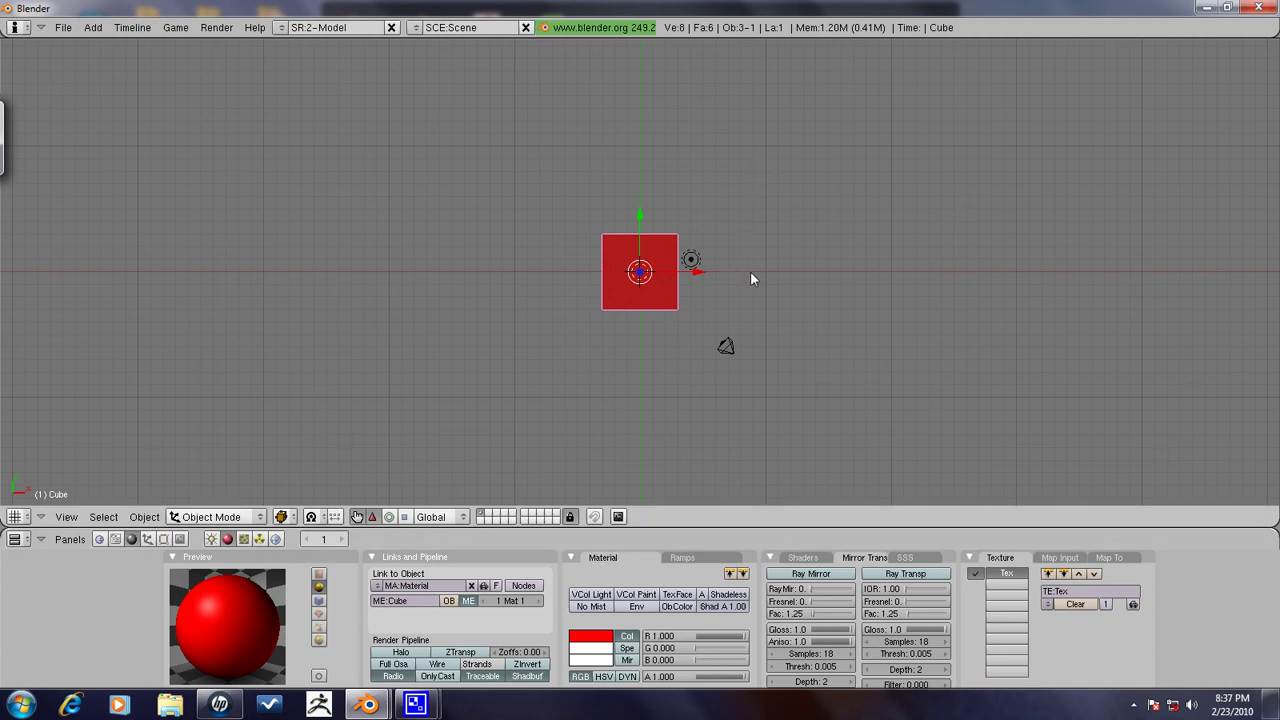
key("Up")
key("Up")
key("Up")
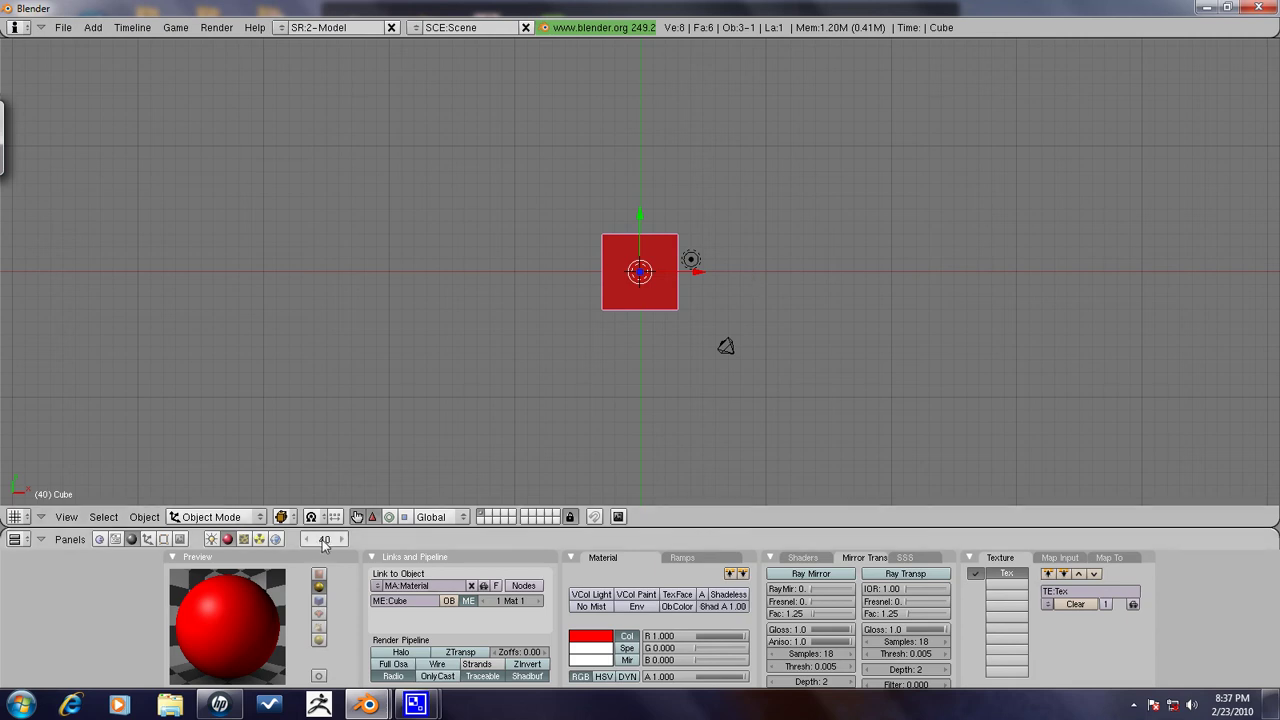
key("shift+Left")
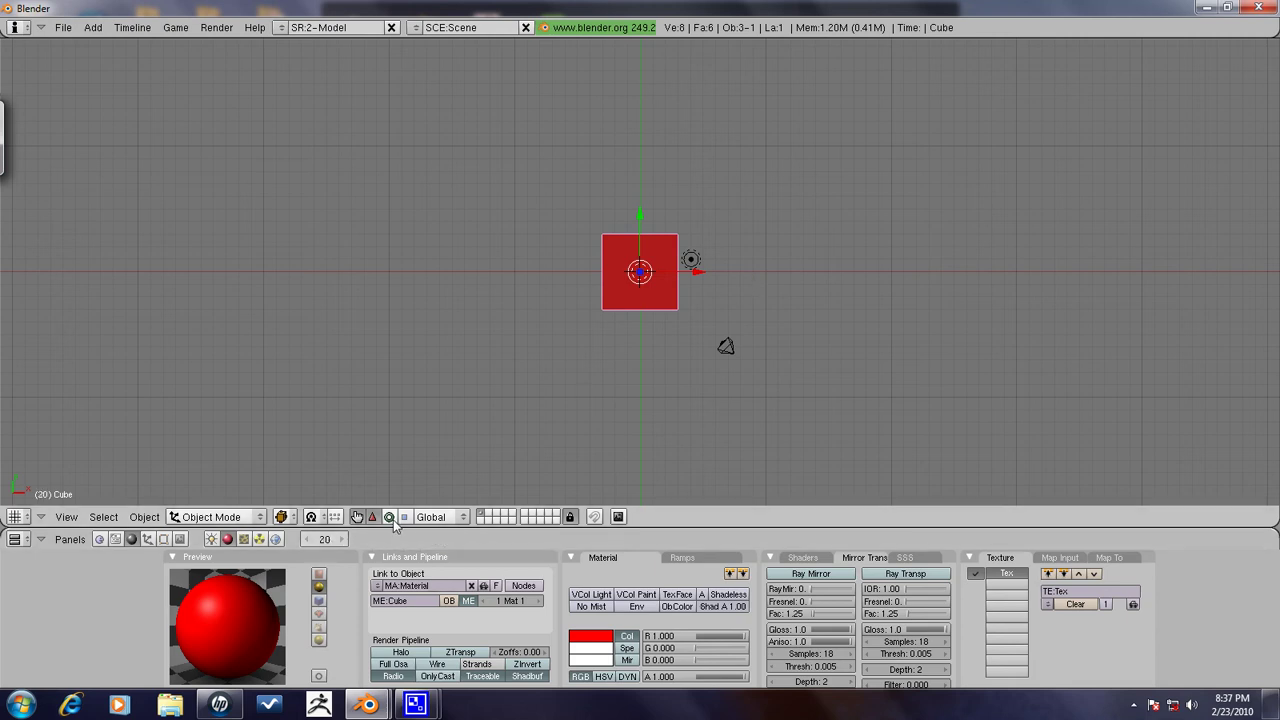
key("i")
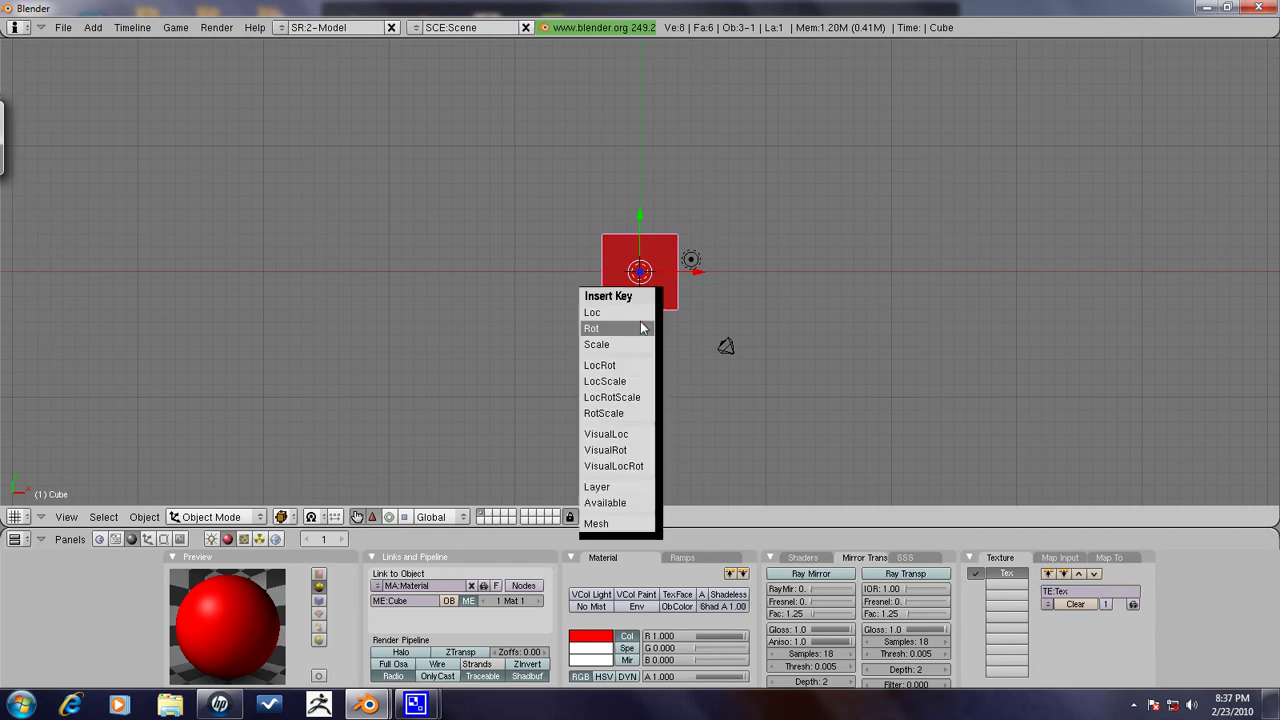
left_click(643, 312)
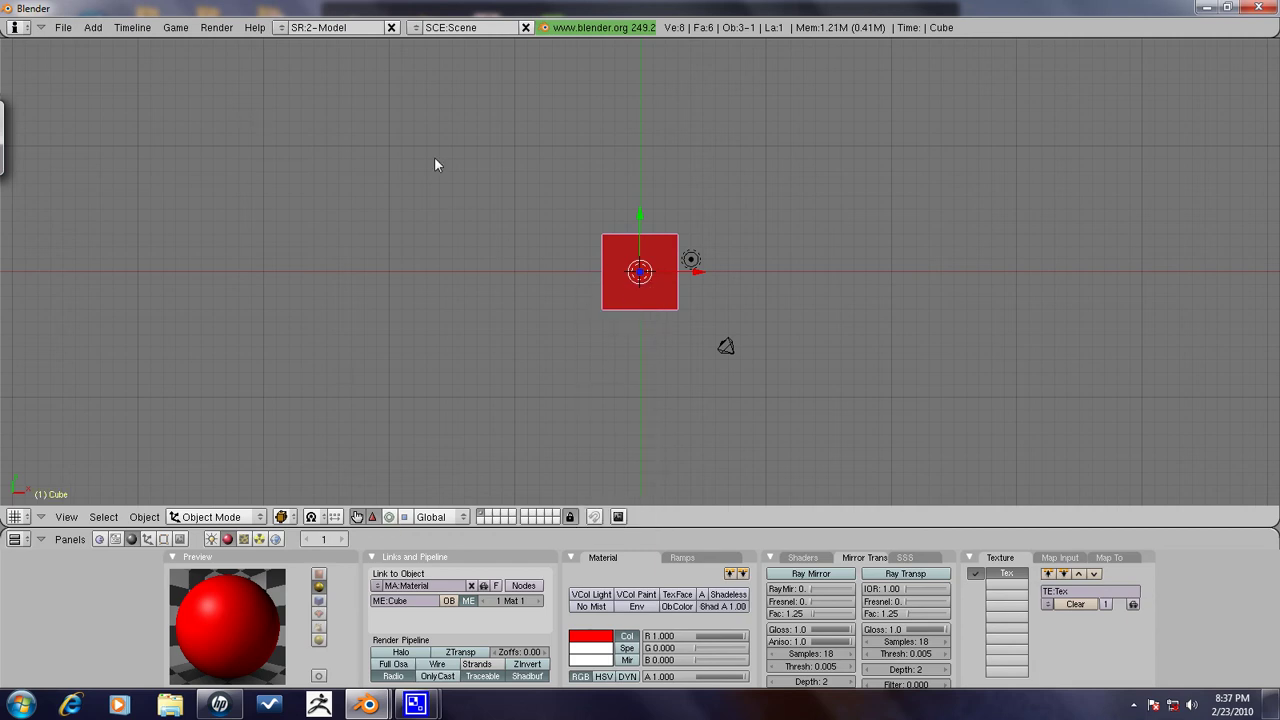
key("Up")
Move the plate up along Y and key Loc, then clear its location with Alt+G
left_click_drag(643, 216, 670, 50)
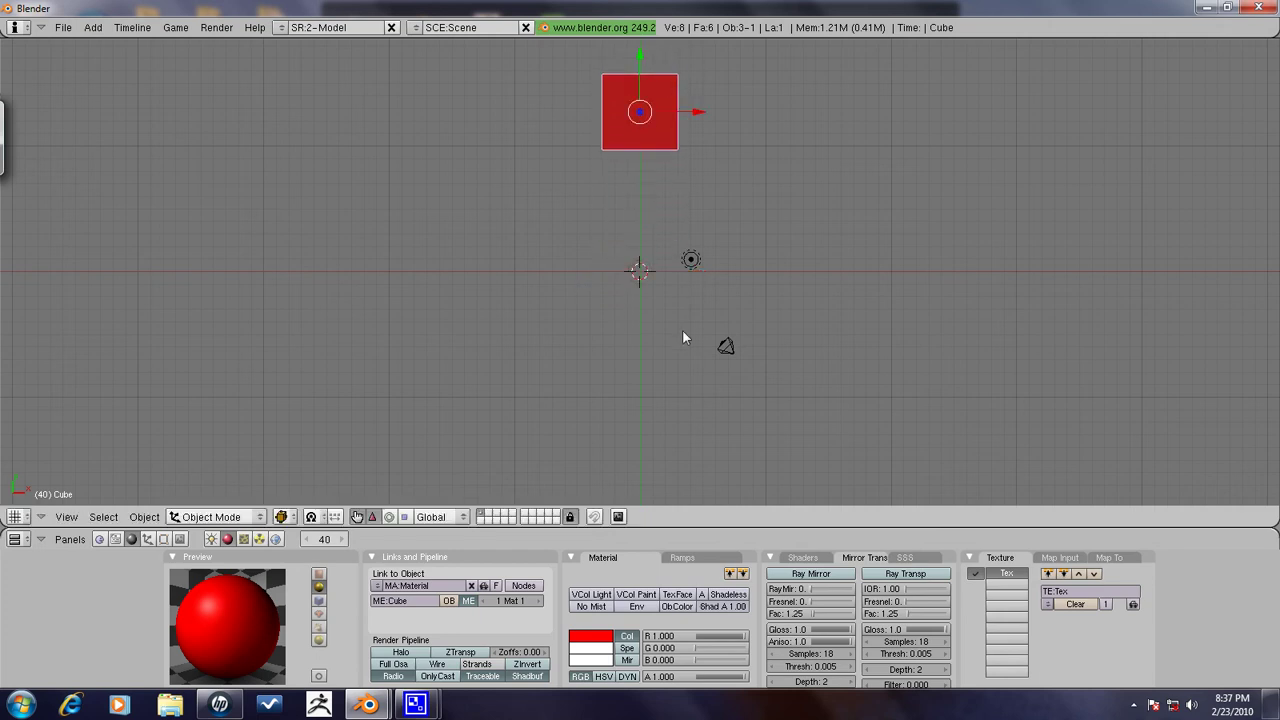
key("shift+Left")
scroll(686, 283, "down", 2)
left_click(646, 221)
left_click_drag(646, 220, 676, 87)
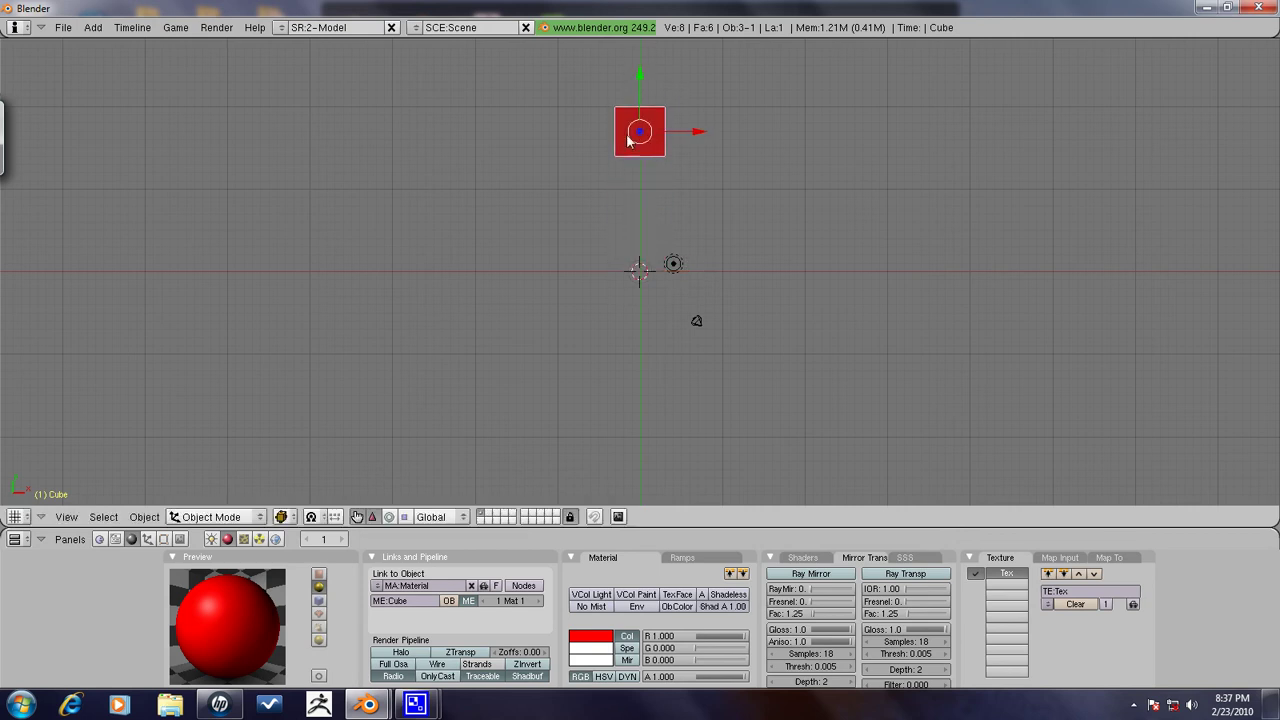
key("i")
left_click(644, 174)
key("alt+g")
At frame 40, raise the plate along Y and keyframe its location
key("Up")
key("Up")
key("Up")
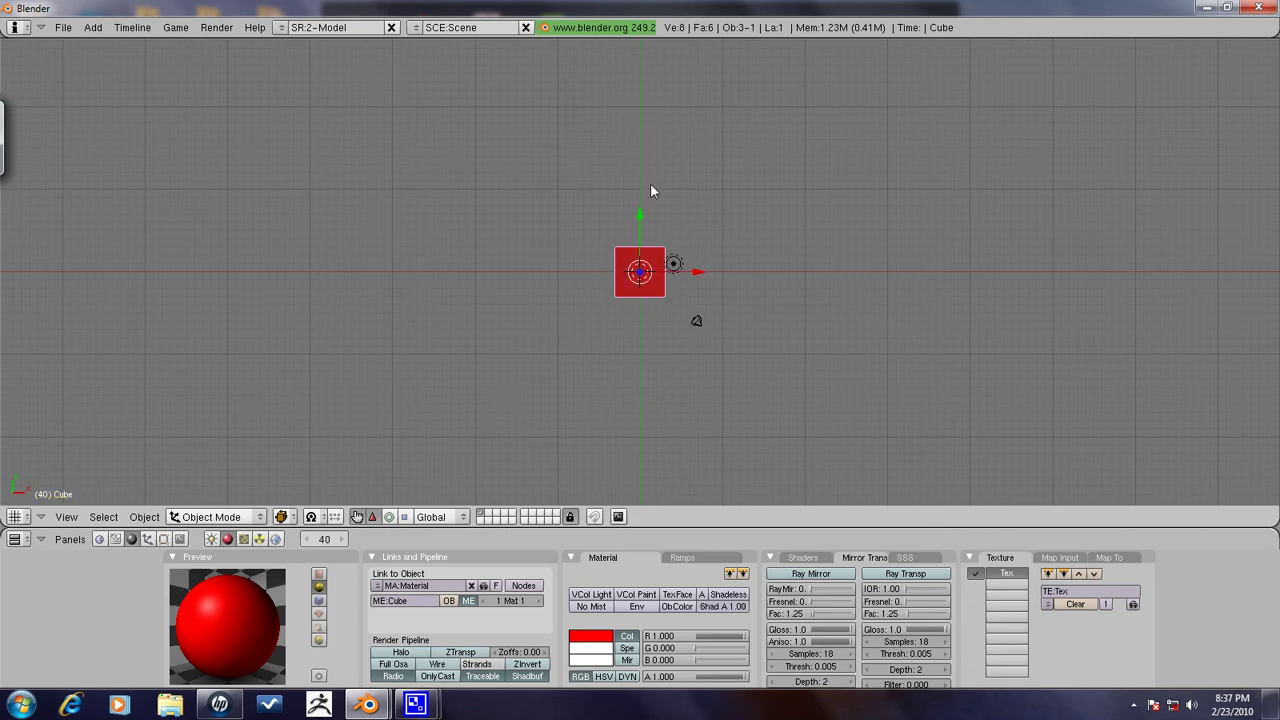
mouse_move(641, 227)
left_mouse_down()
mouse_move(709, 80)
mouse_move(710, 91)
left_mouse_up()
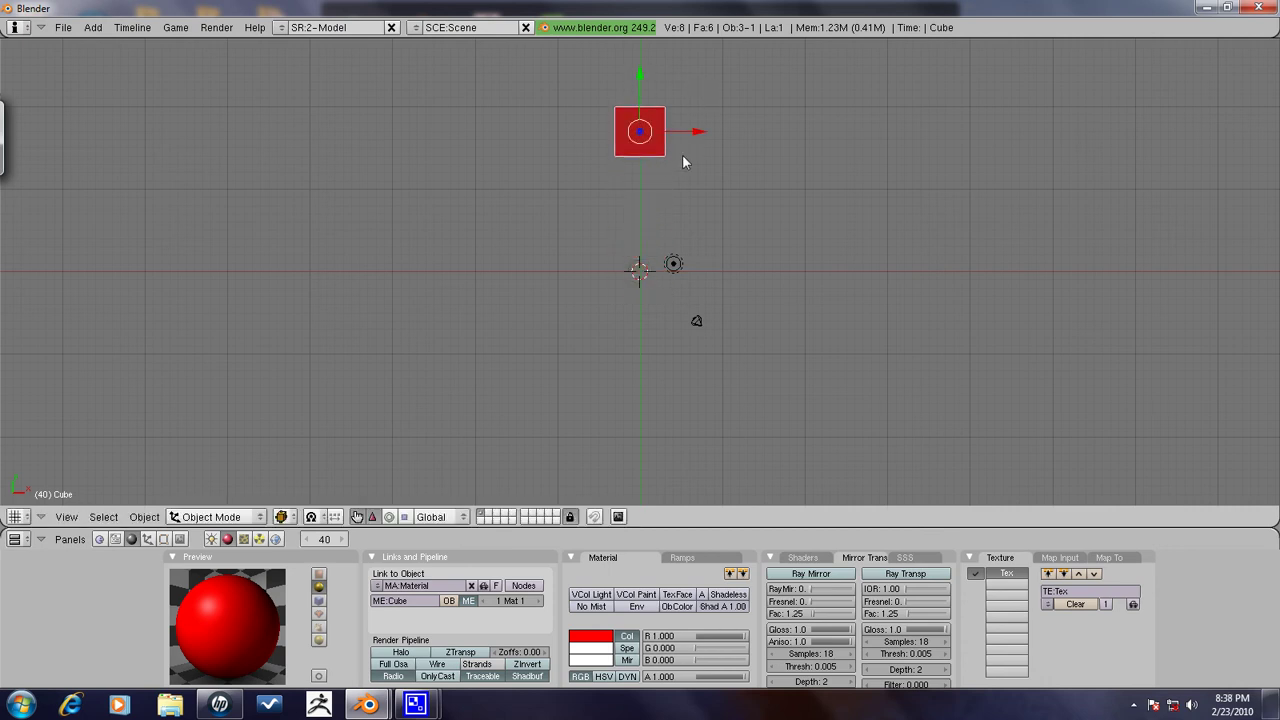
key("i")
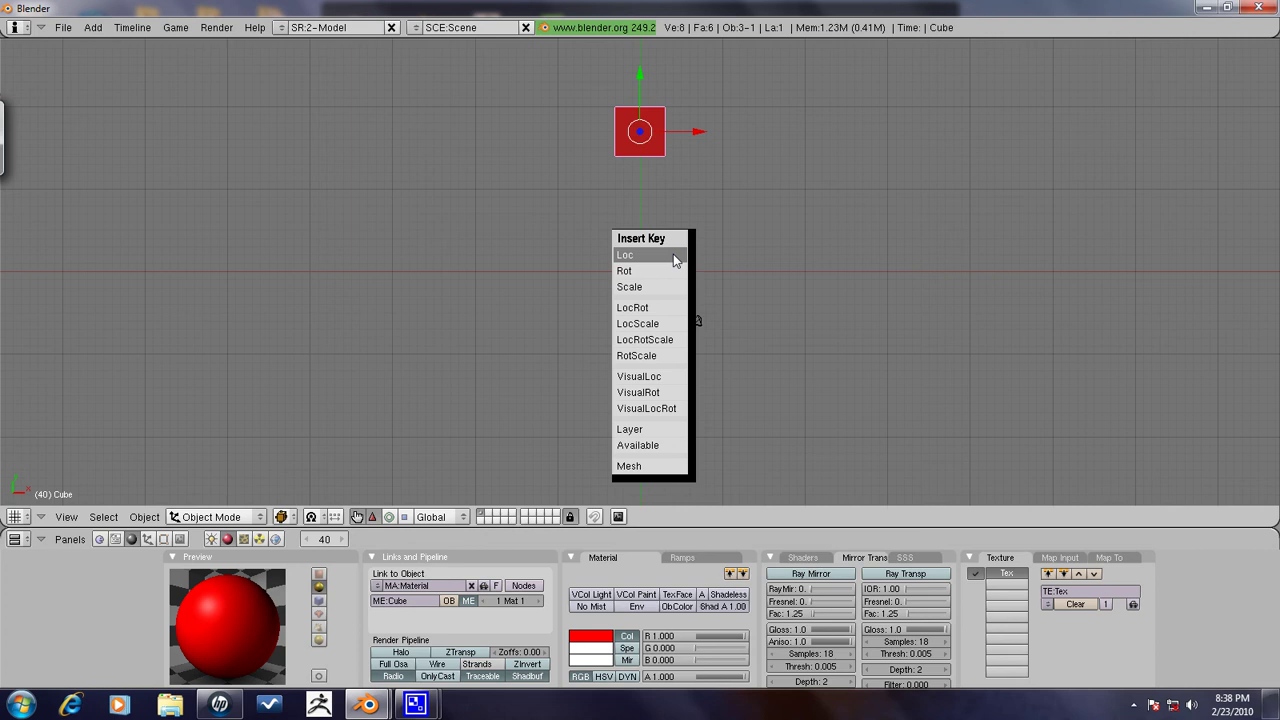
left_click(674, 257)
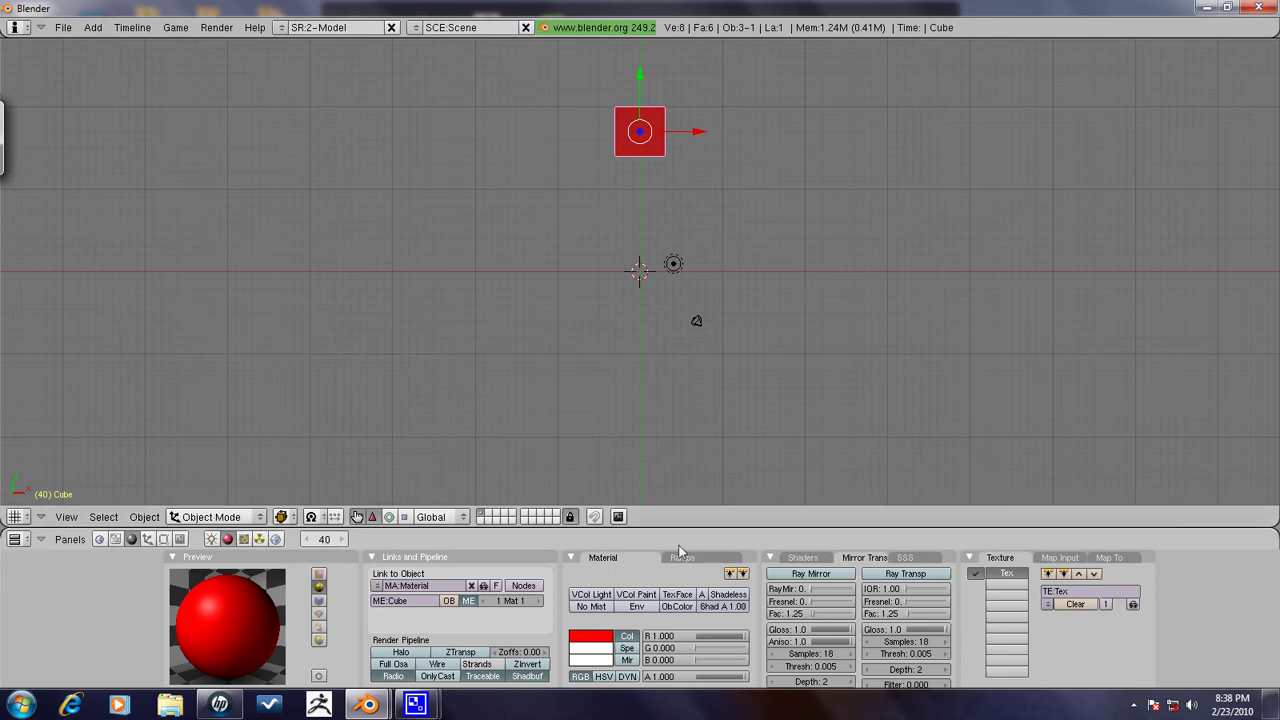
At frame 120, lower the plate below the origin and keyframe its location
key("Up")
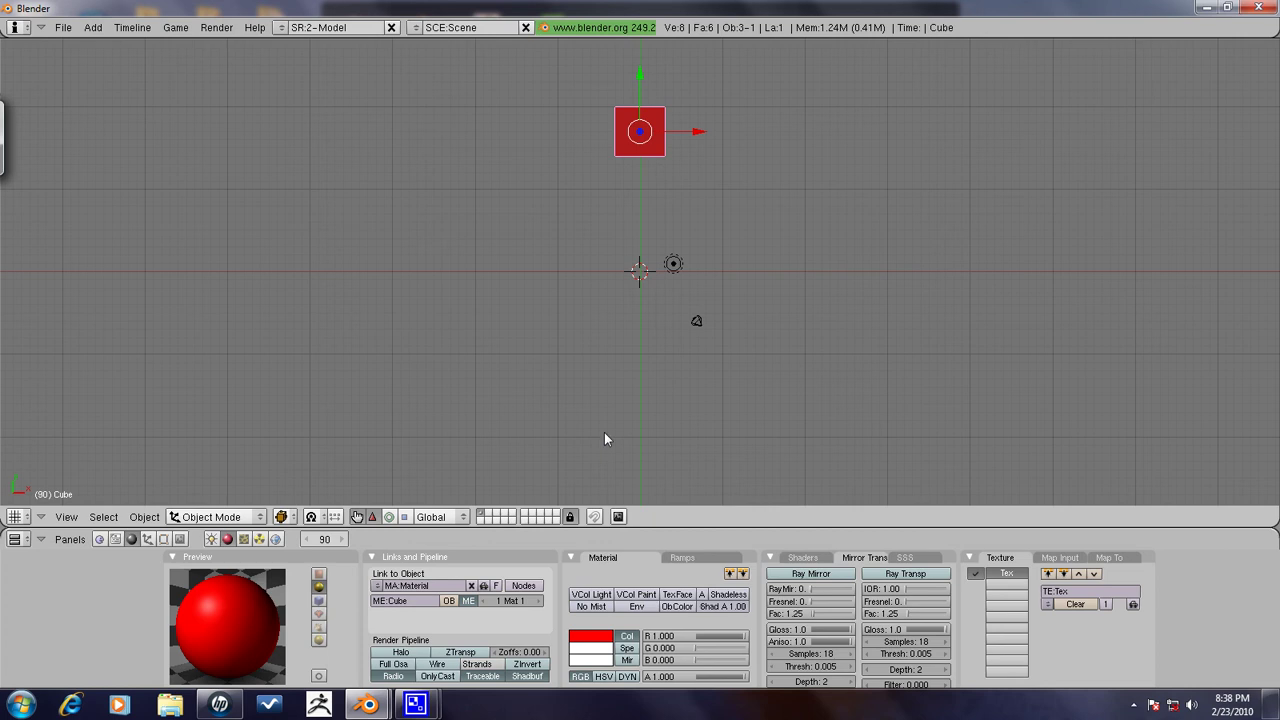
key("Up")
key("Up")
left_click_drag(638, 77, 657, 357)
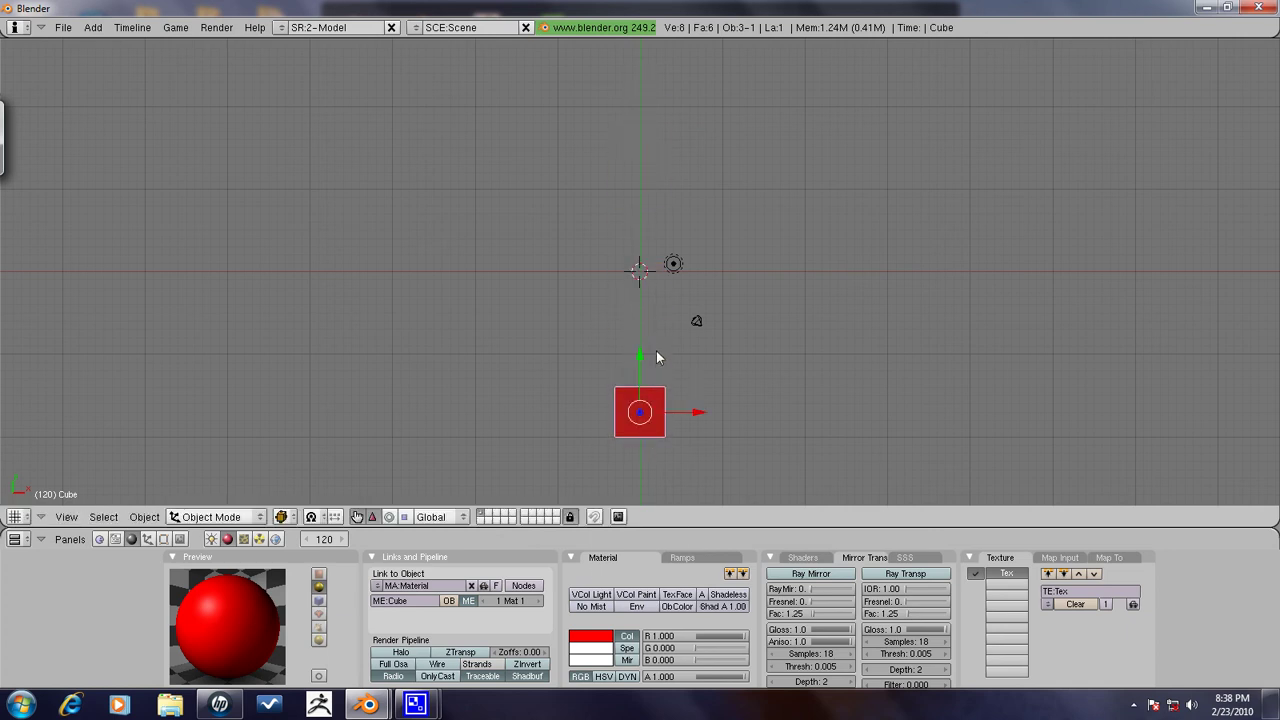
key("i")
left_click(657, 357)
Move the plate back to the centre and key its location at frame 160
left_click_drag(641, 355, 661, 213)
key("i")
left_click(657, 204)
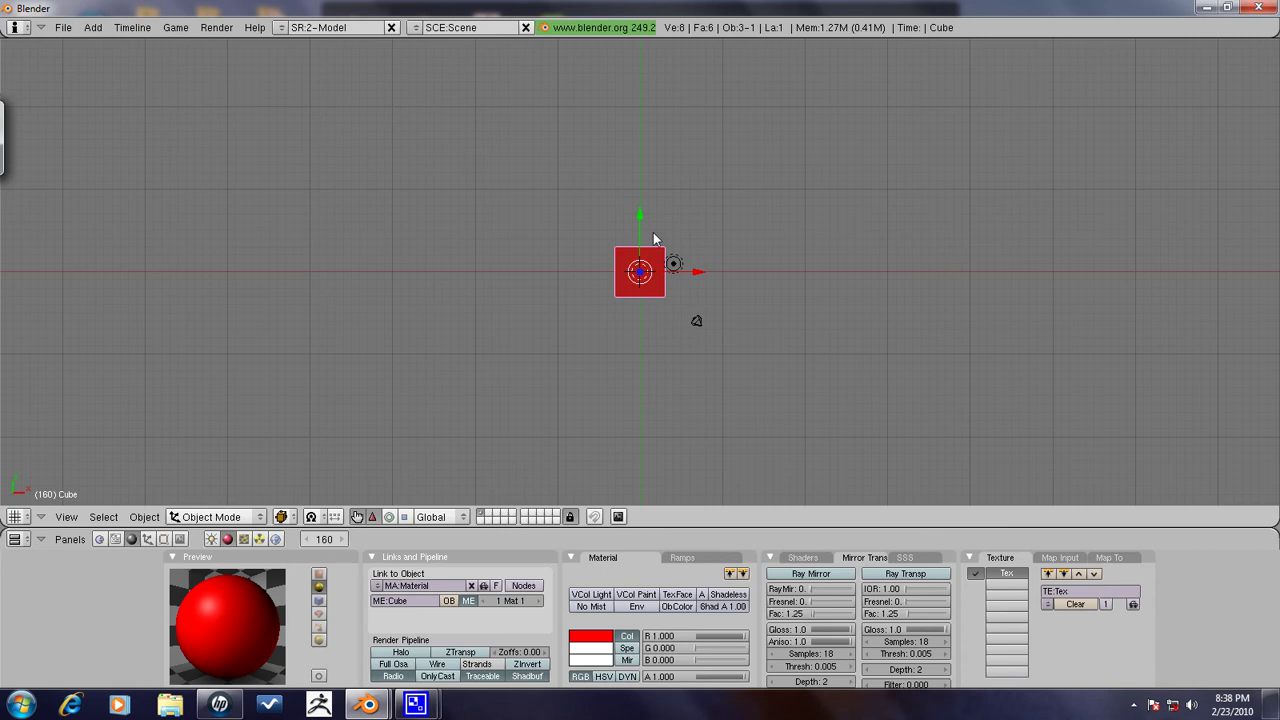
scroll(655, 237, "up", 2)
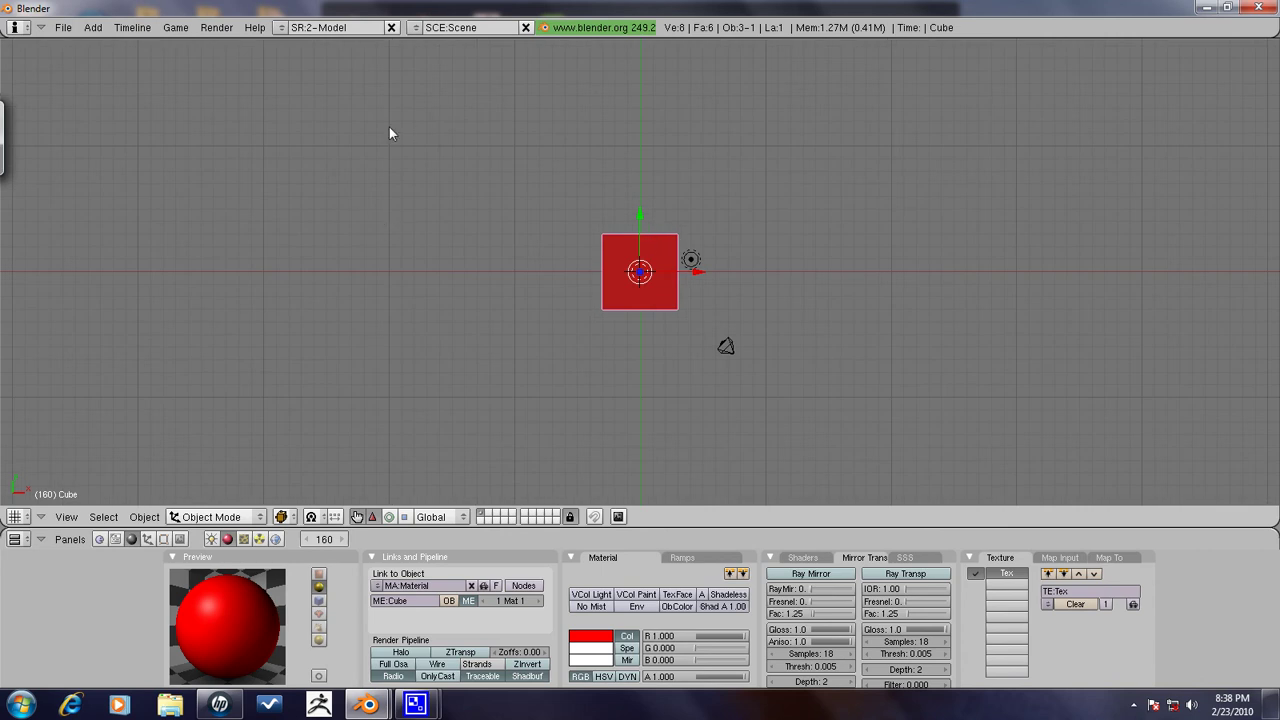
key("i")
left_click(380, 140)
key("i")
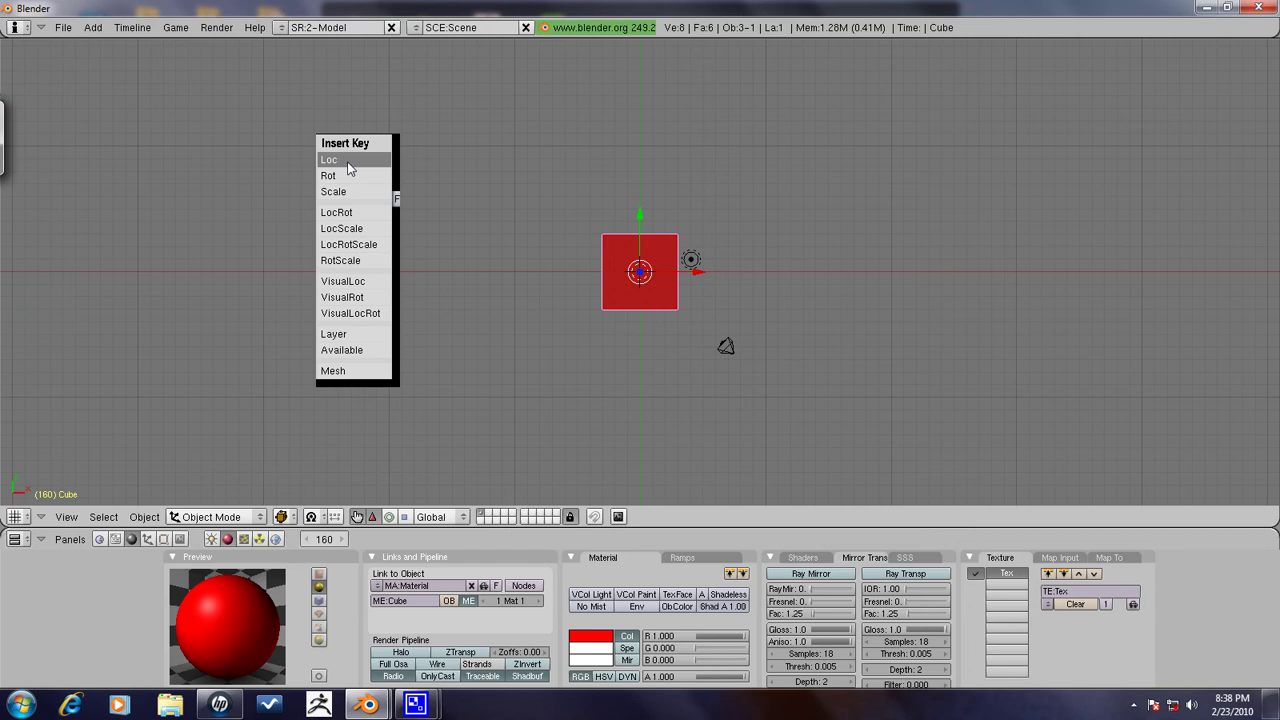
scroll(780, 375, "down", 1)
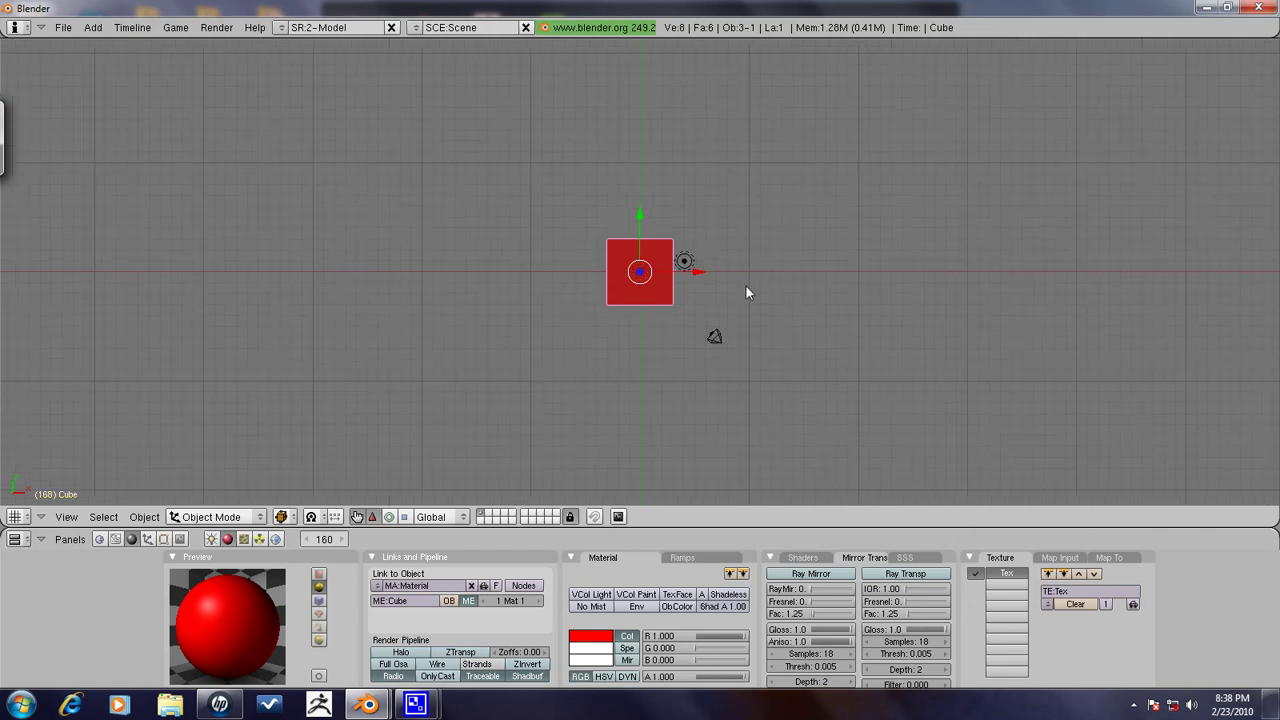
left_click(321, 540)
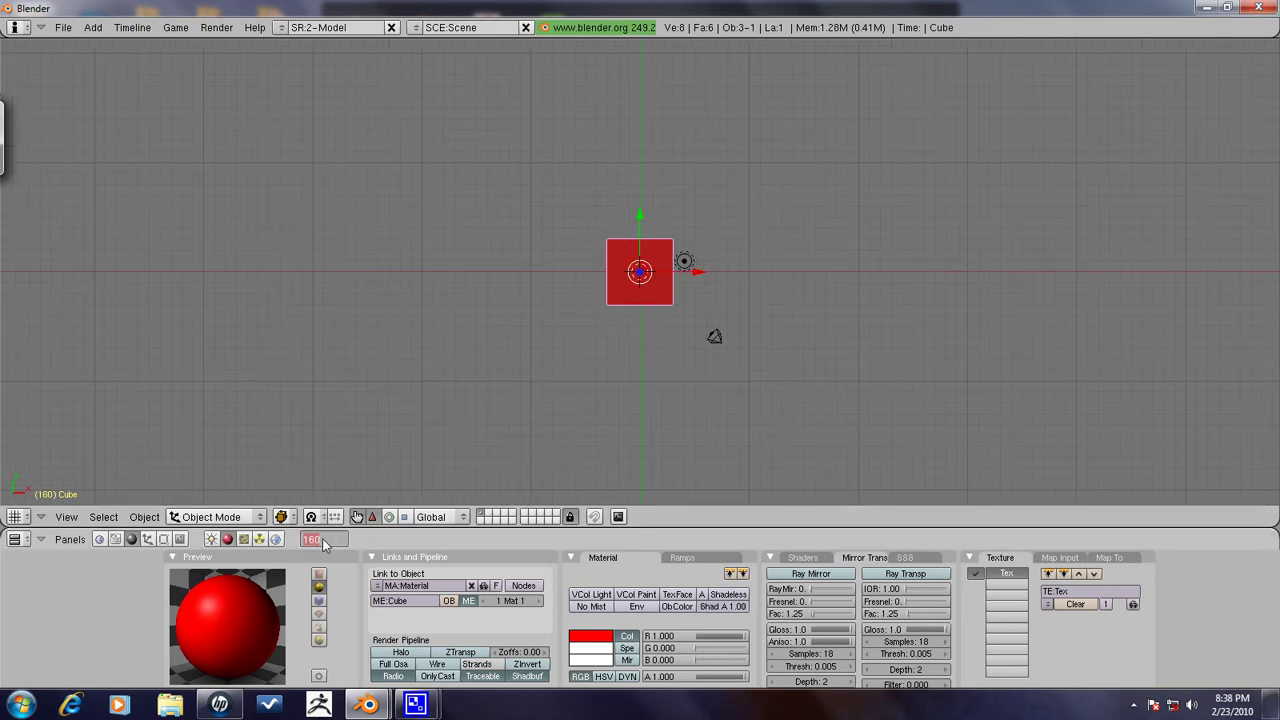
type("1")
Jump to frame 1, play the animation with Alt+A, and stop it with Esc
key("Return")
key("alt+a")
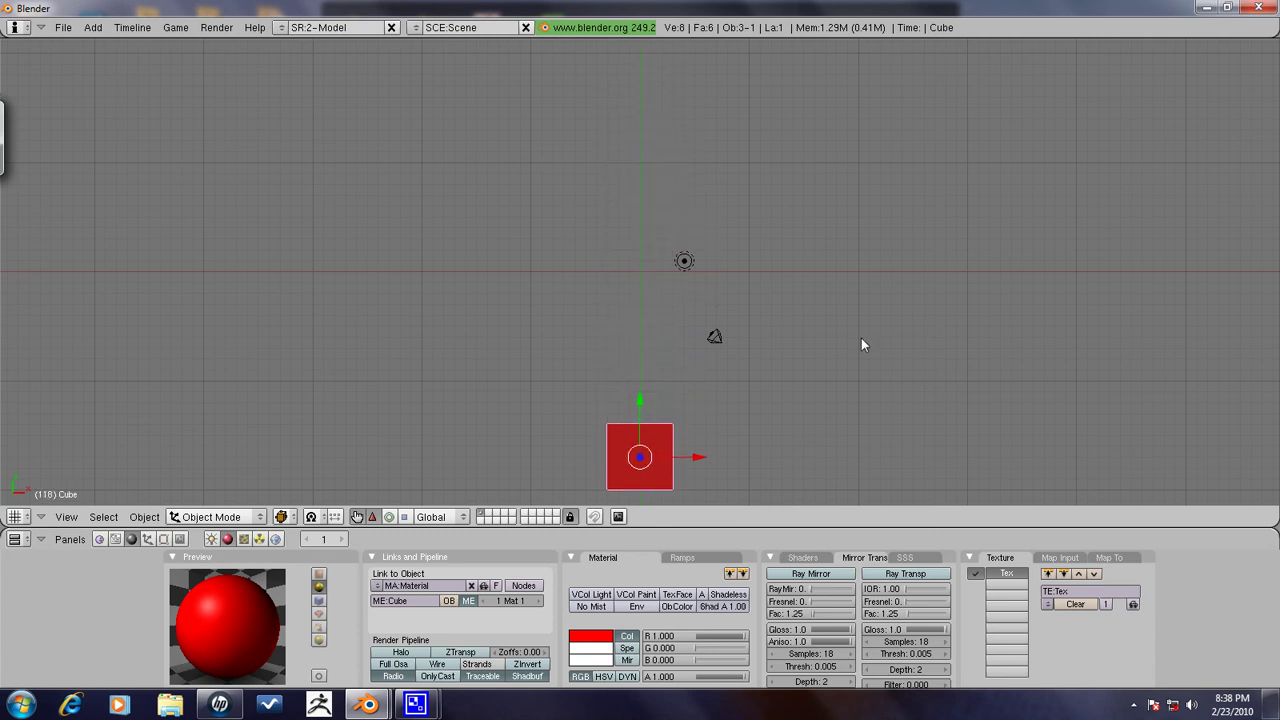
key("Escape")
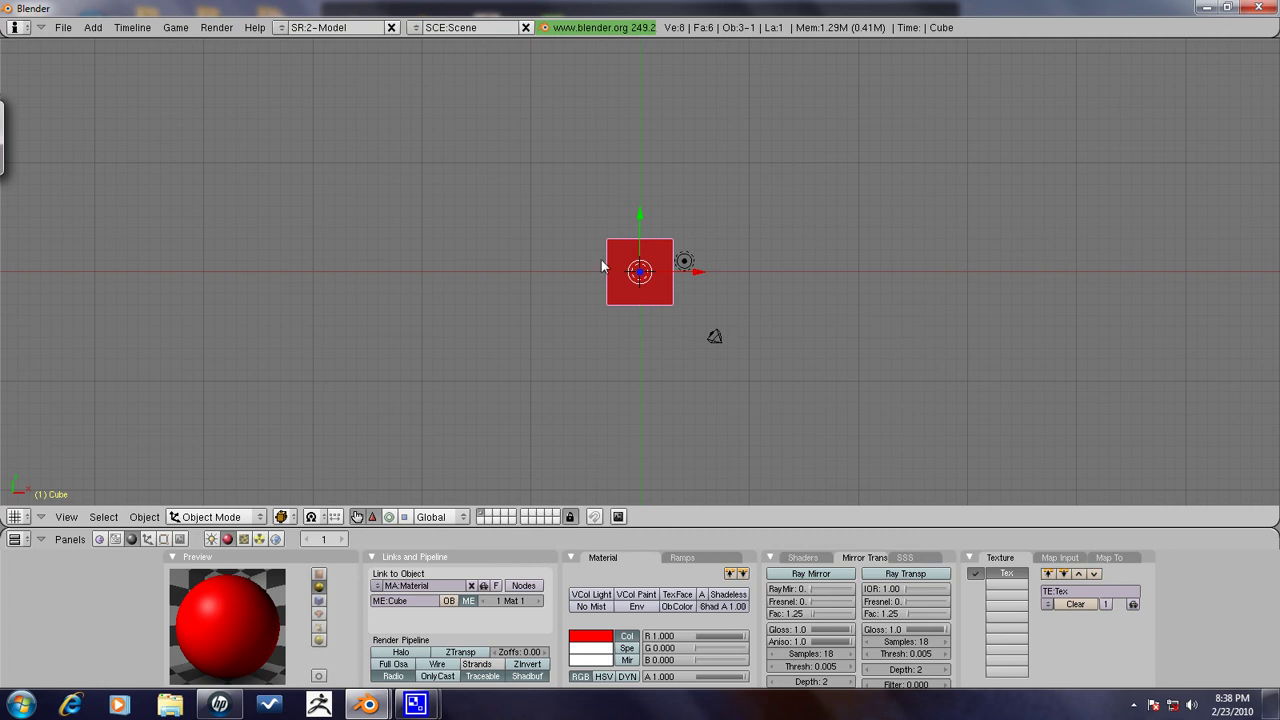
Split the 3D view into left and right areas
right_click(656, 529)
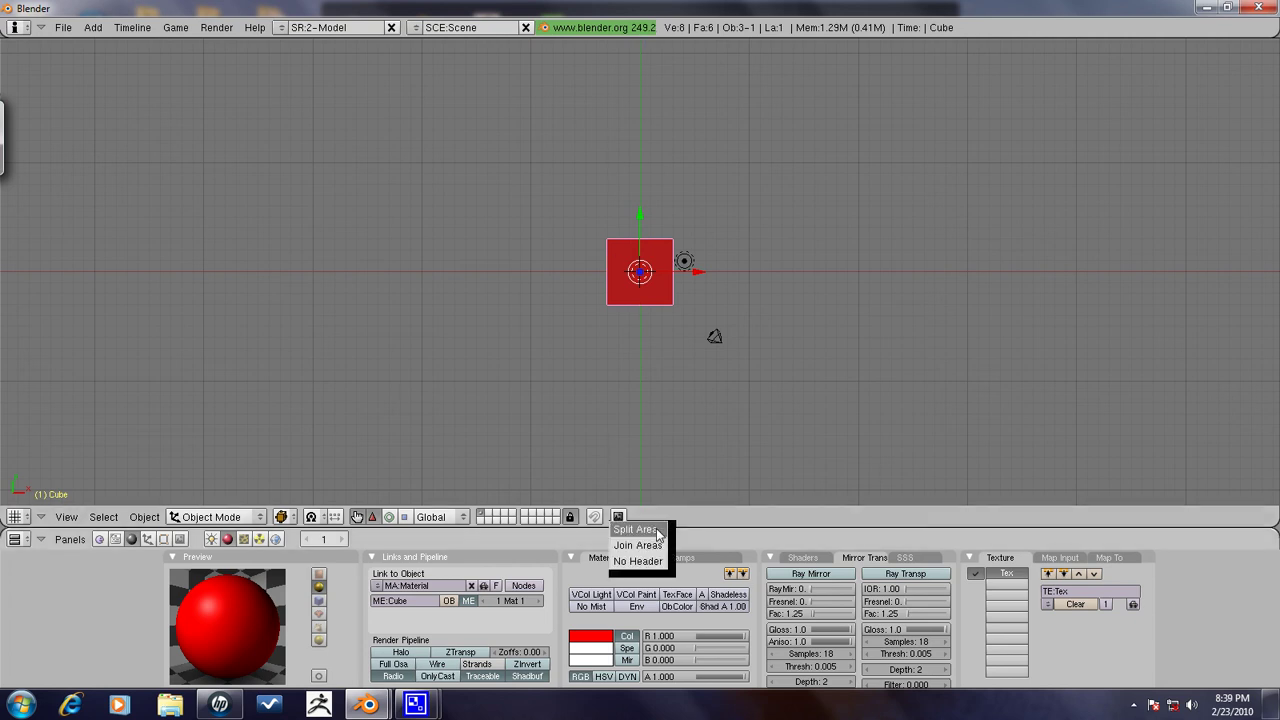
left_click(656, 530)
left_click(728, 392)
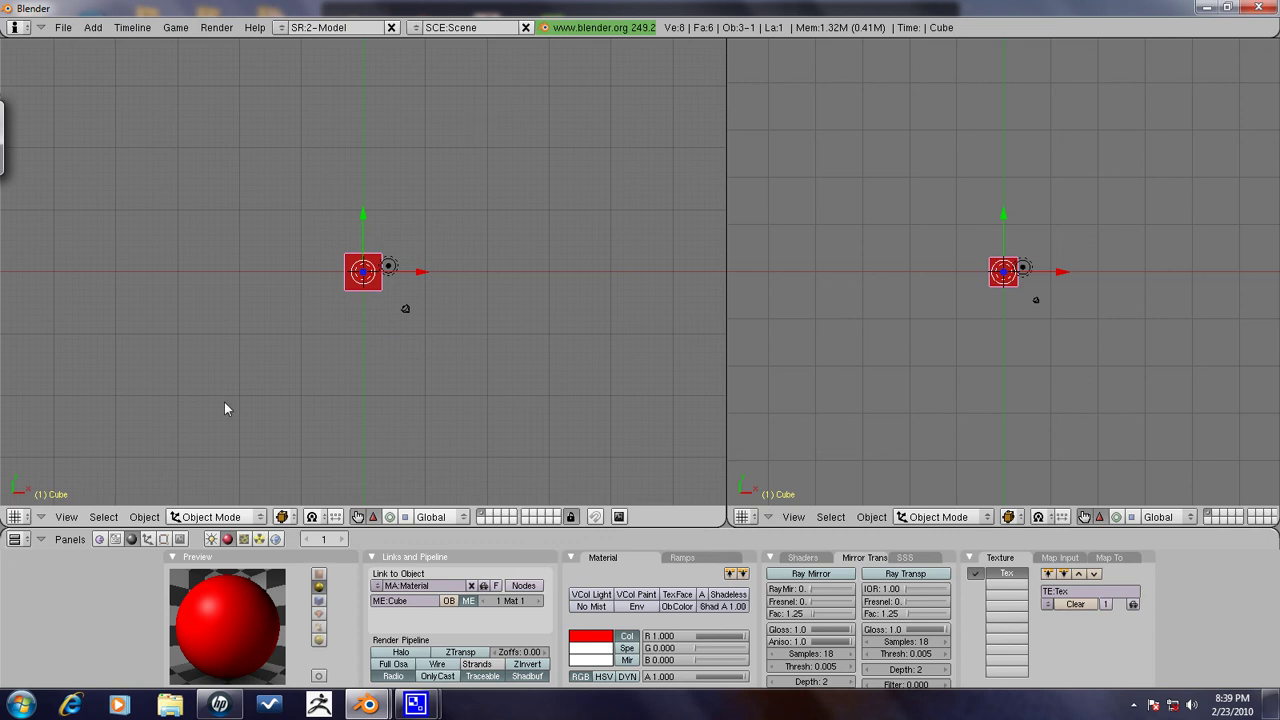
left_click(792, 516)
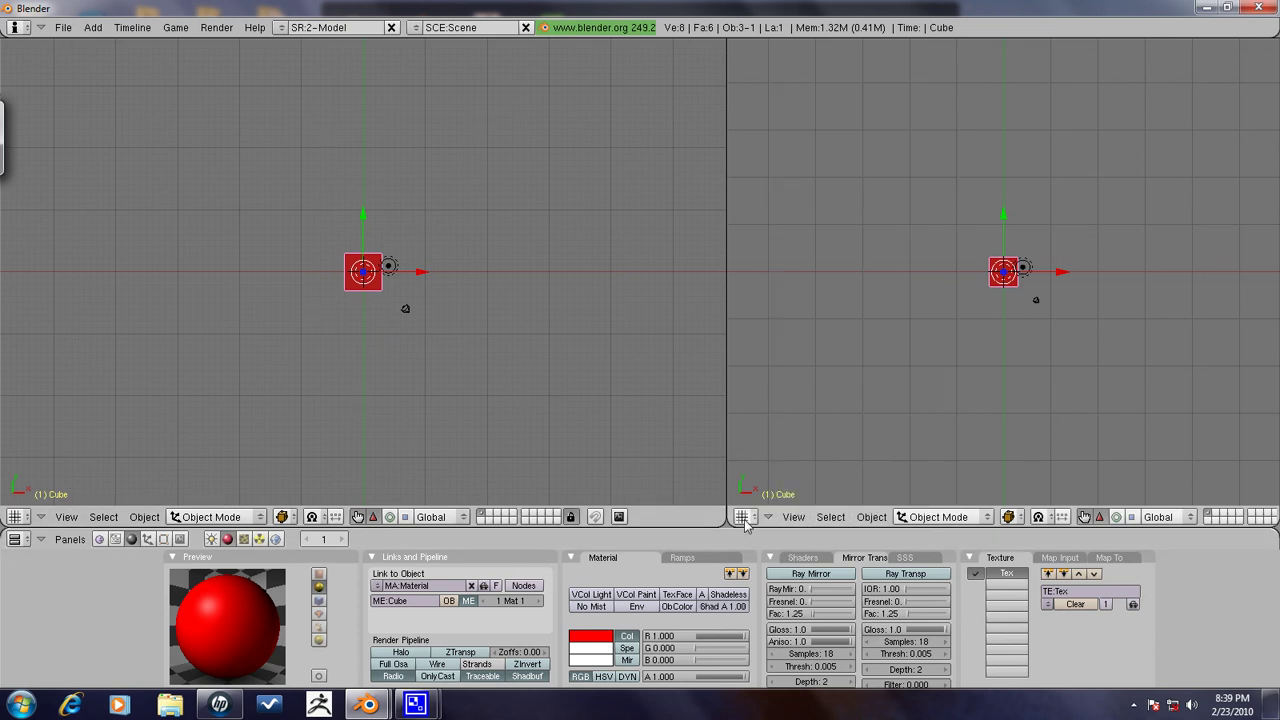
right_click(686, 528)
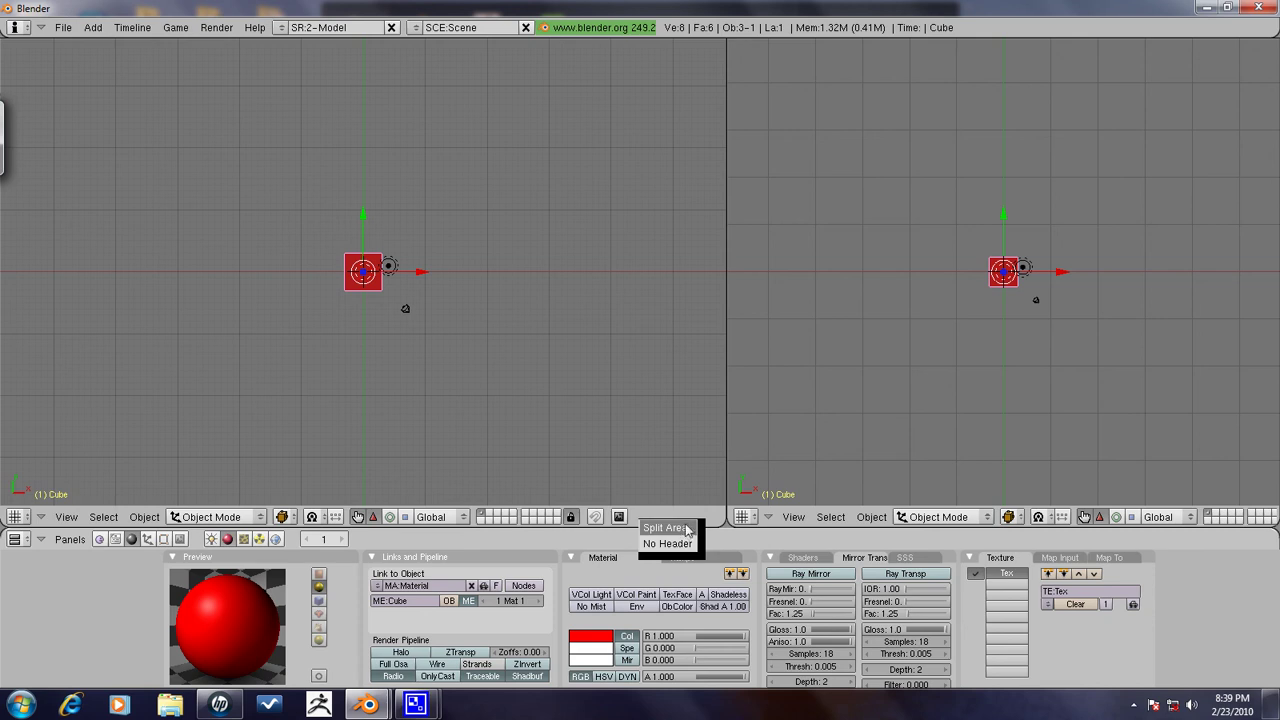
left_click(744, 516)
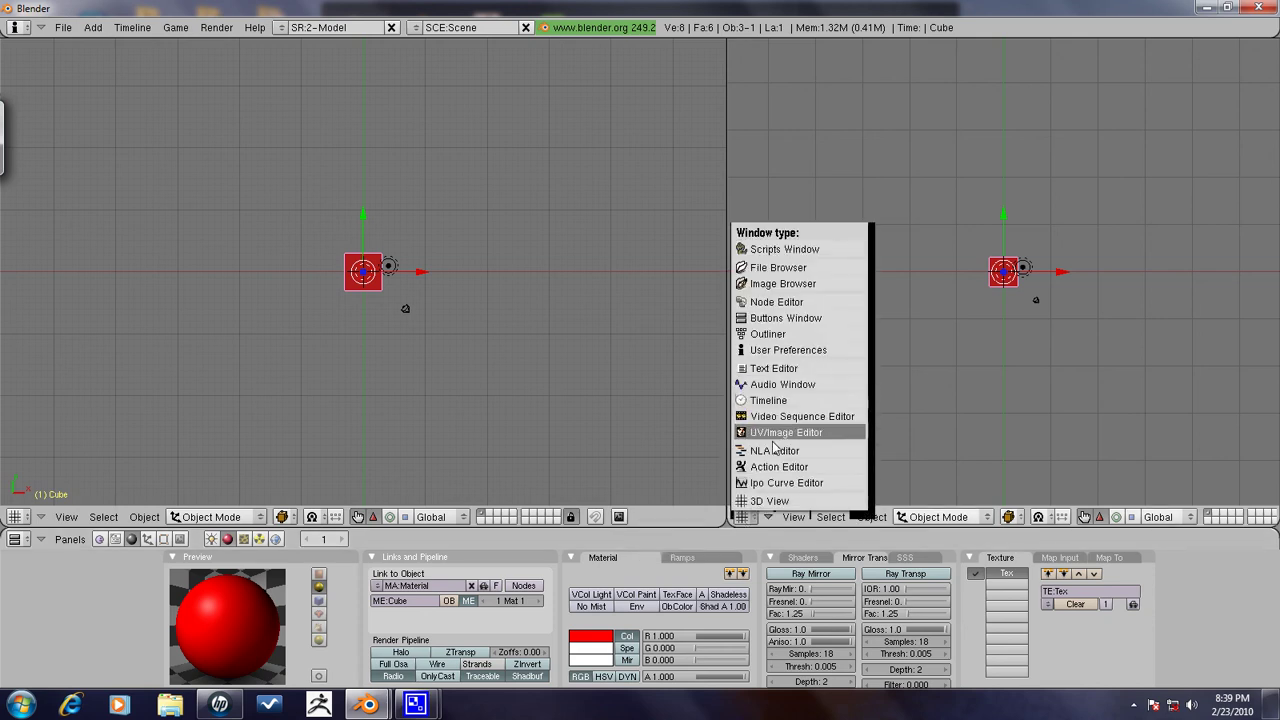
Make the right area an Ipo Curve Editor and set all location curves to Linear interpolation
left_click(782, 485)
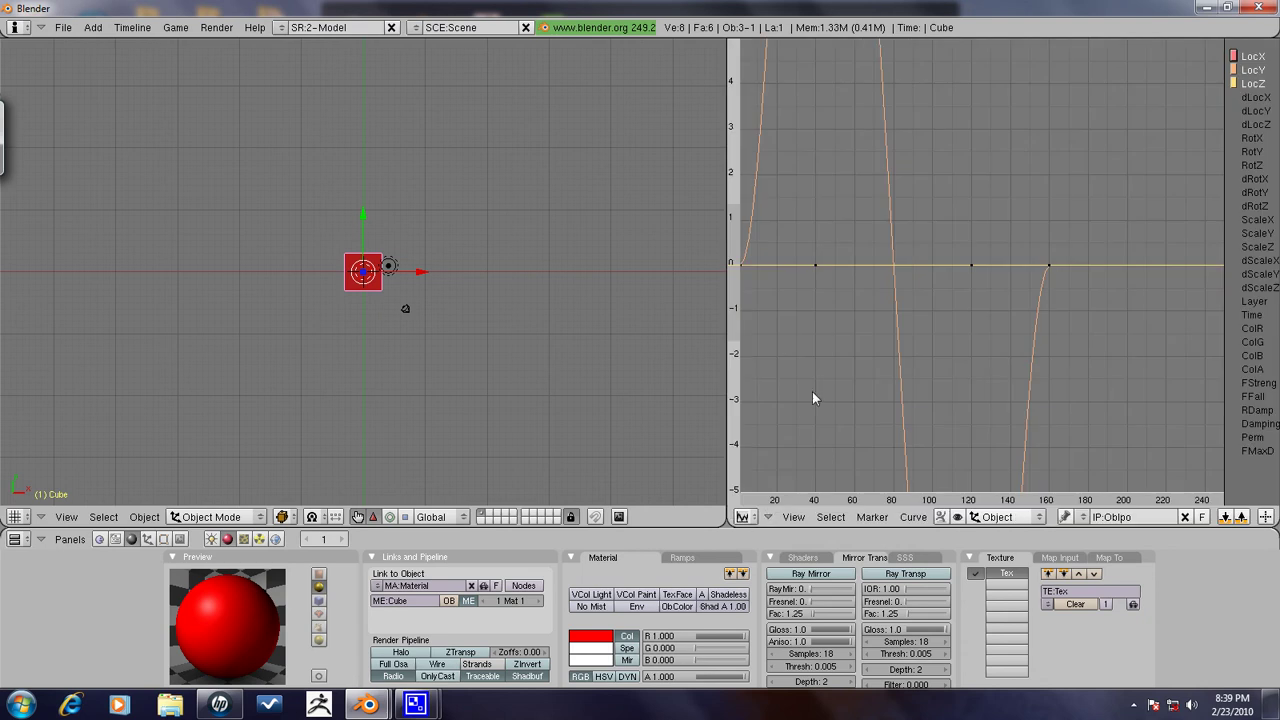
scroll(848, 344, "down", 2)
scroll(881, 357, "down", 1)
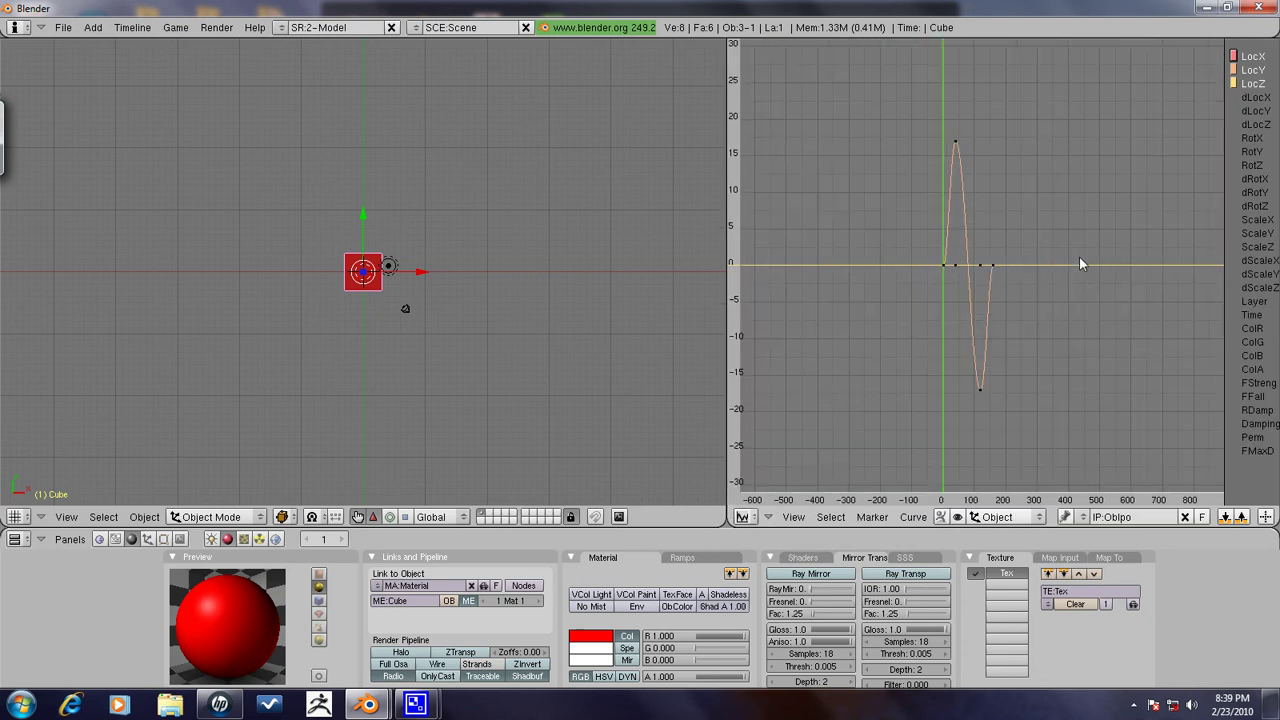
key("a")
key("Tab")
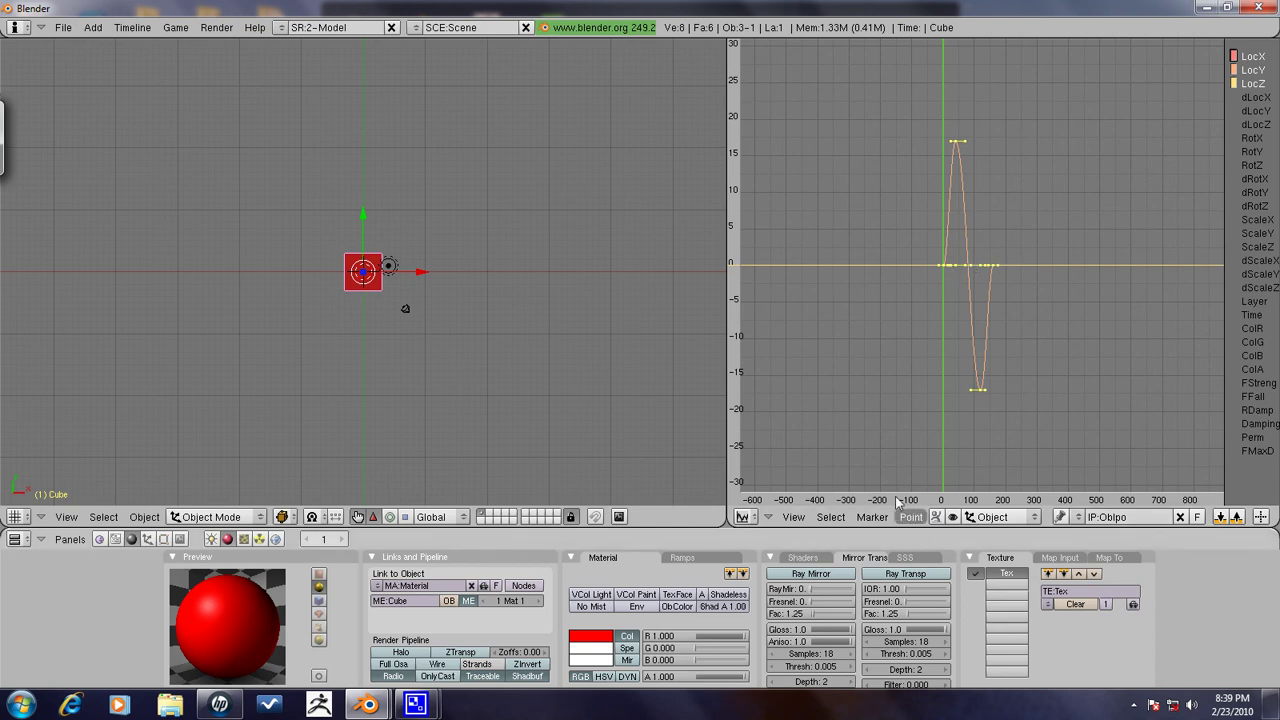
left_click(918, 518)
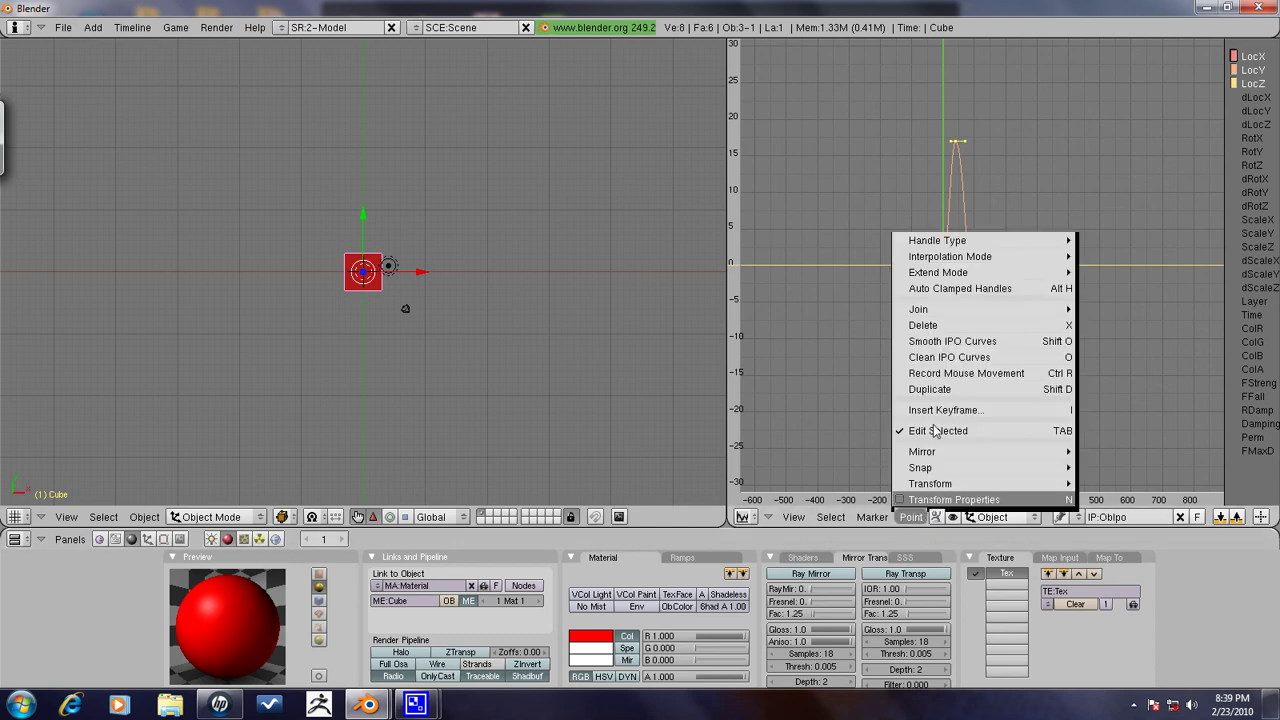
mouse_move(950, 256)
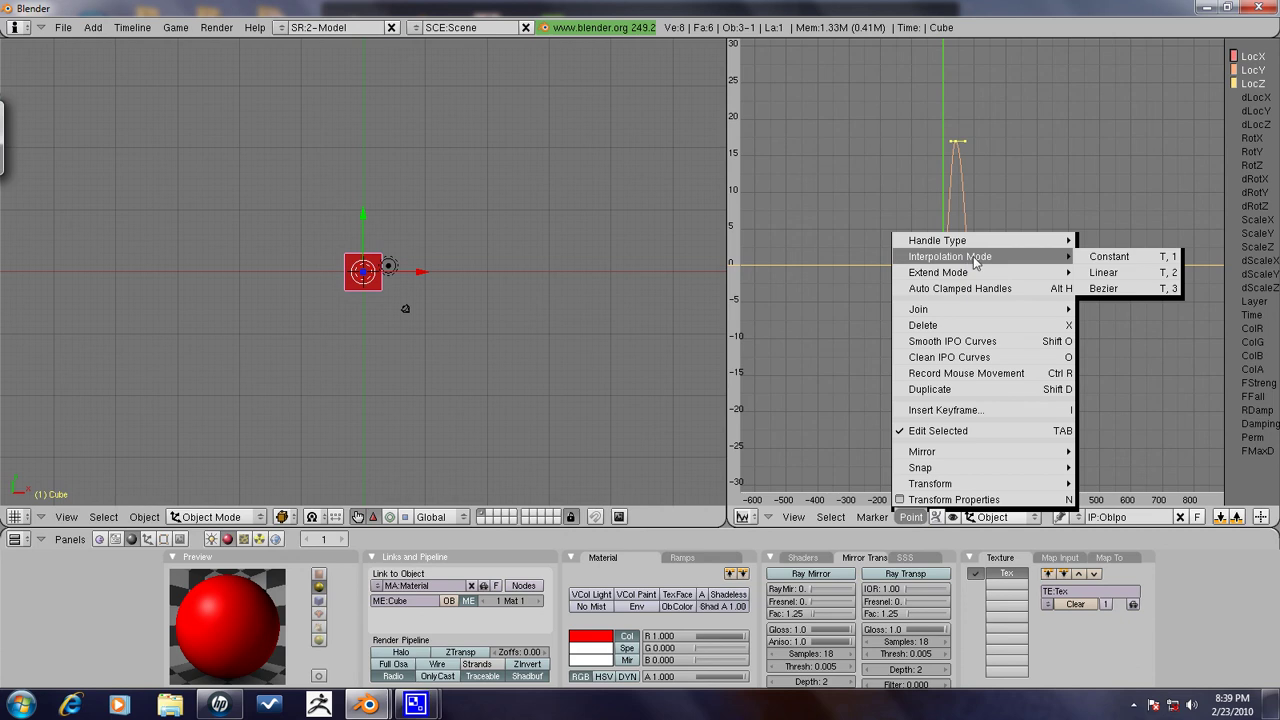
left_click(1126, 274)
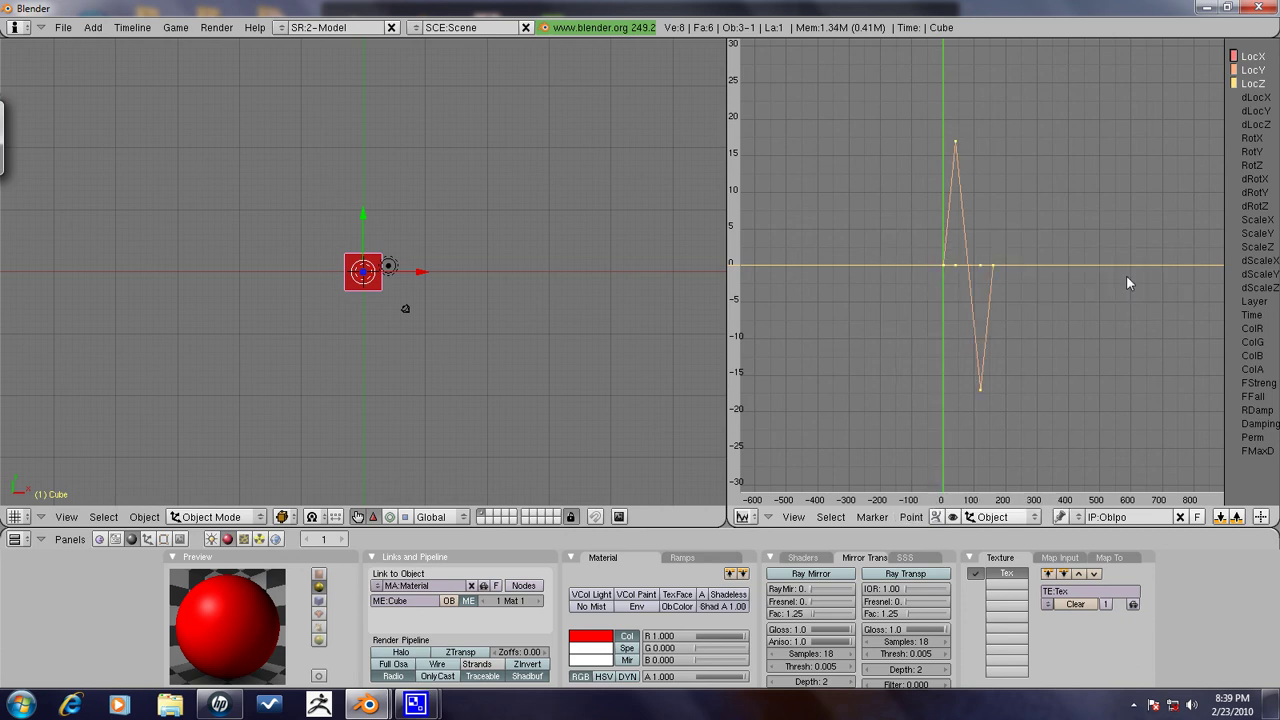
Play the animation to preview the linear motion, then stop
scroll(394, 250, "up", 1)
key("alt+a")
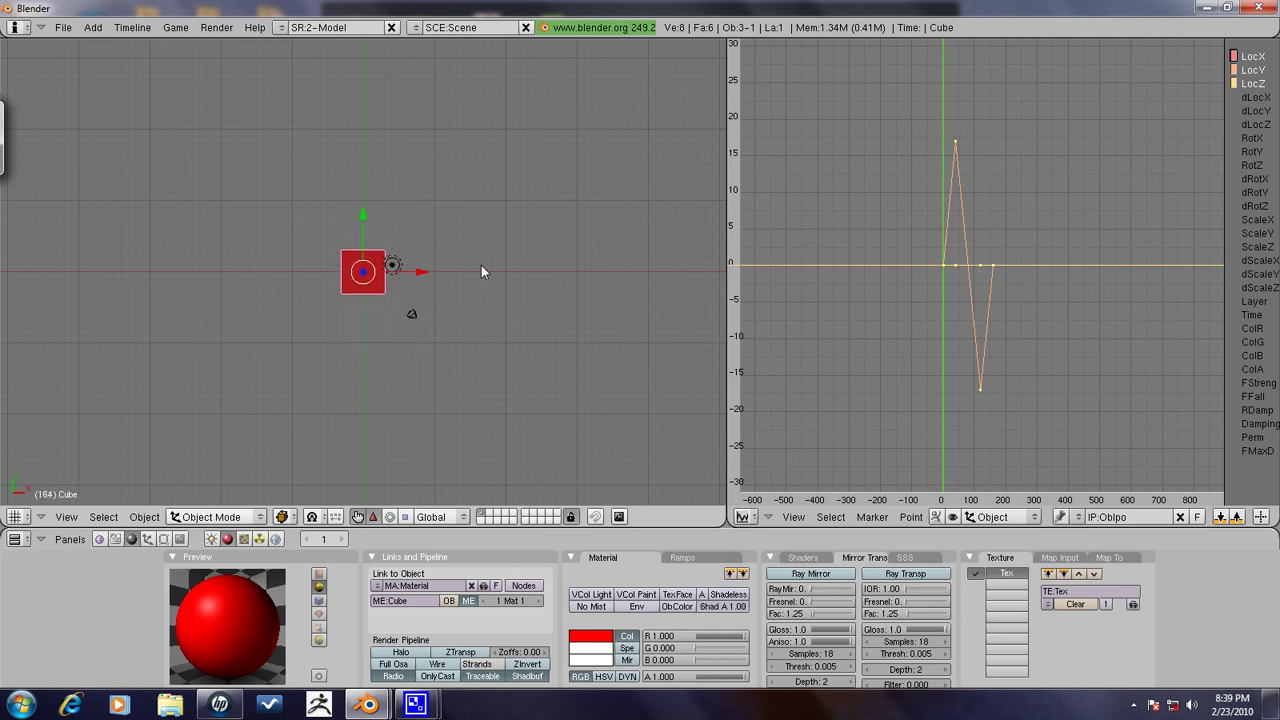
key("Escape")
Merge the curve editor back into the 3D view and show the cube's Logic buttons
right_click(725, 327)
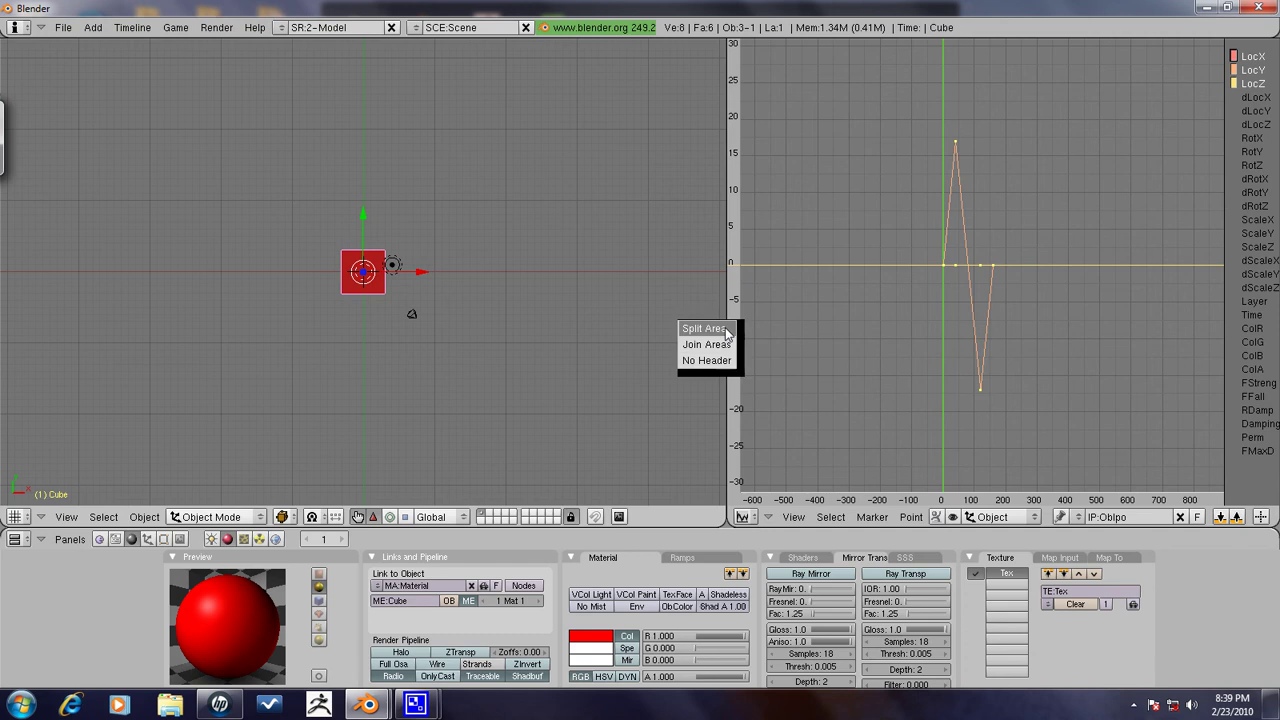
left_click(878, 271)
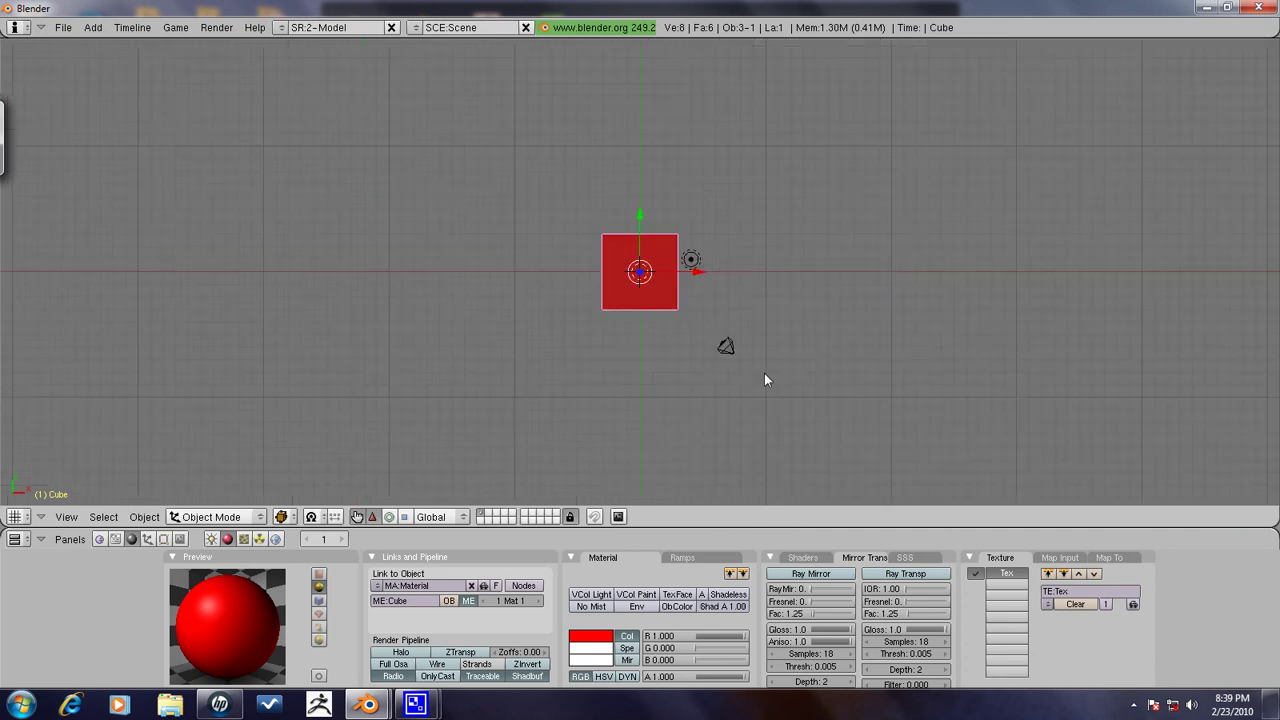
left_click(99, 539)
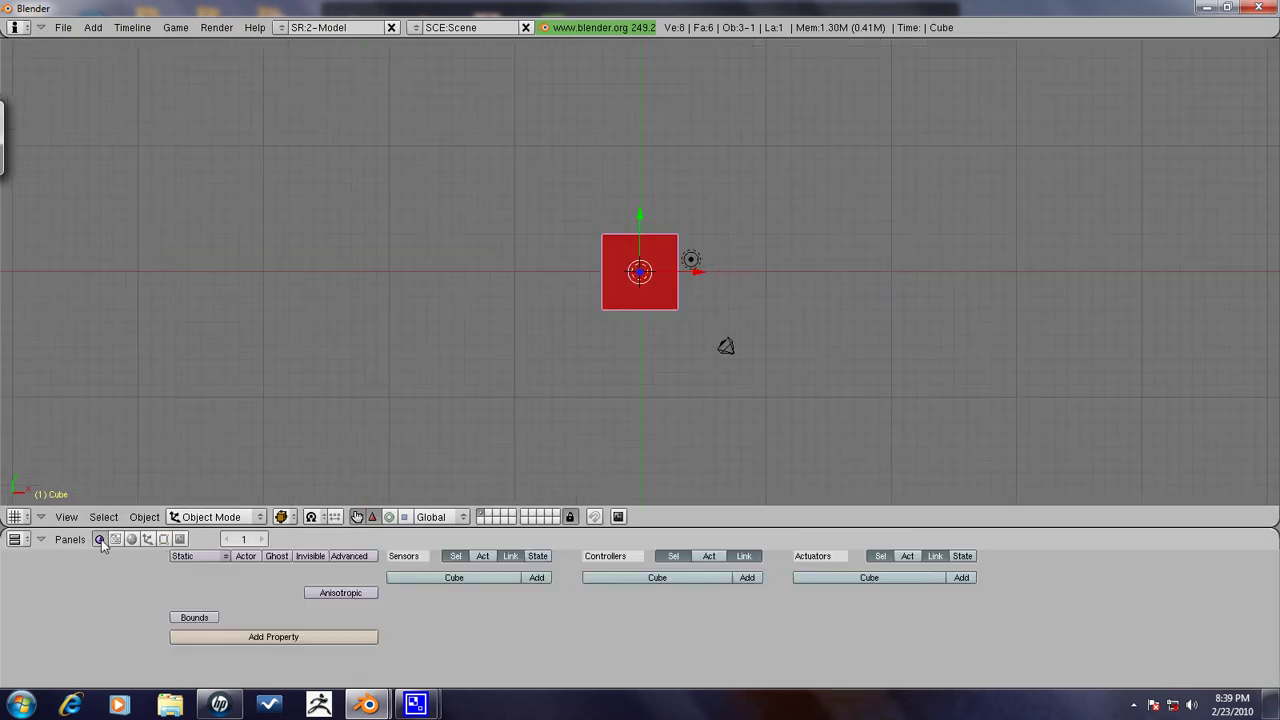
Add an Always sensor, AND controller and Motion actuator, then wire sensor to controller to actuator
left_click(537, 579)
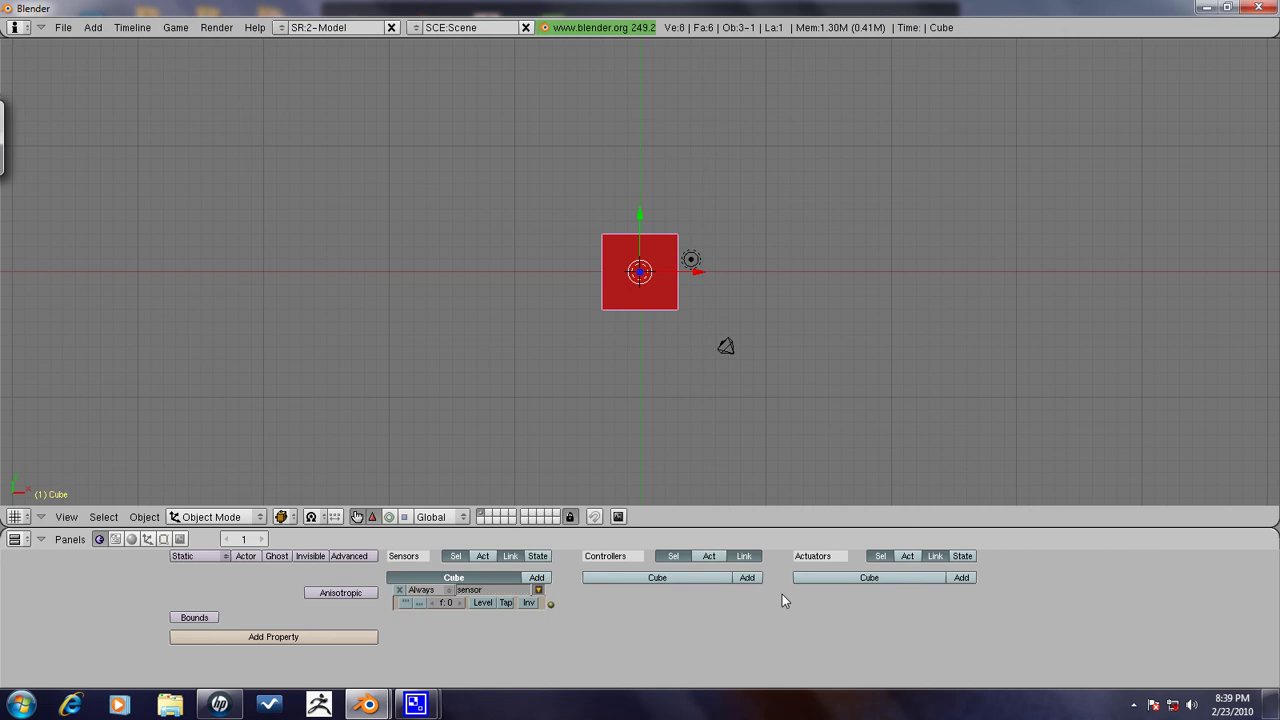
left_click(755, 580)
left_click(961, 579)
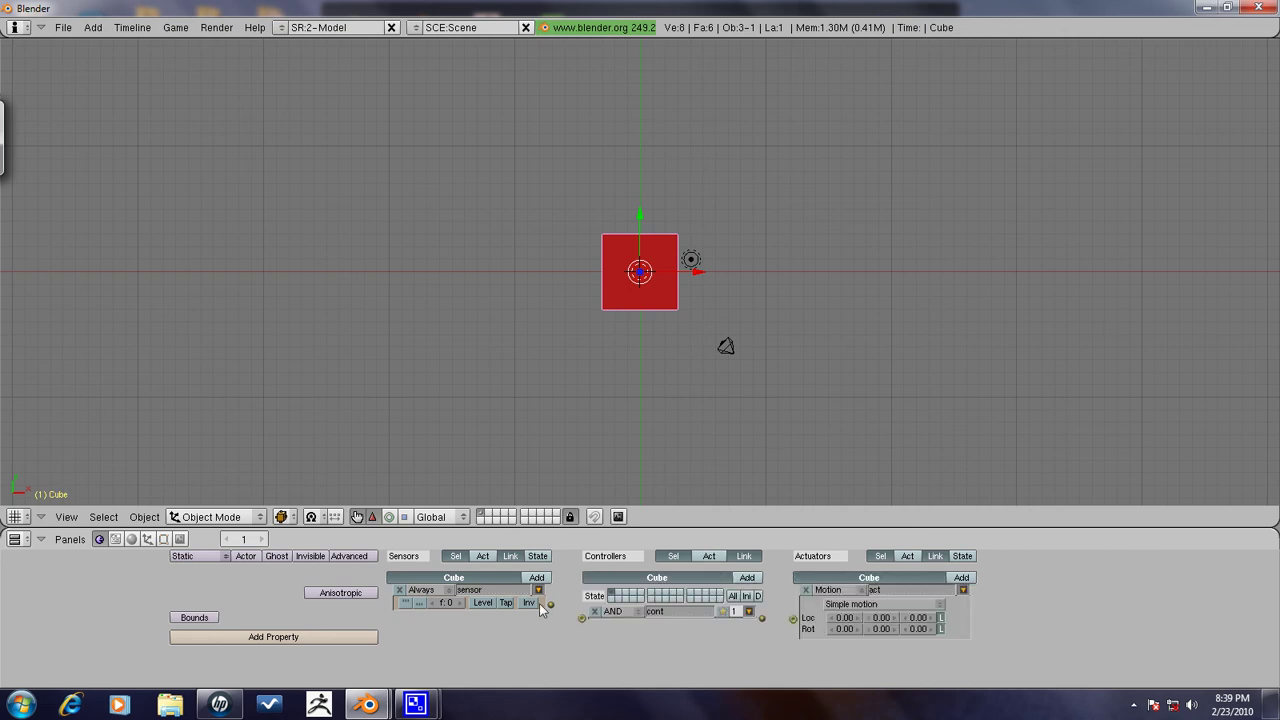
left_click_drag(583, 622, 582, 618)
left_click_drag(762, 618, 794, 618)
Switch the Motion actuator to Ipo, mode Loop Stop, start frame 1 and end frame 160
left_click(838, 595)
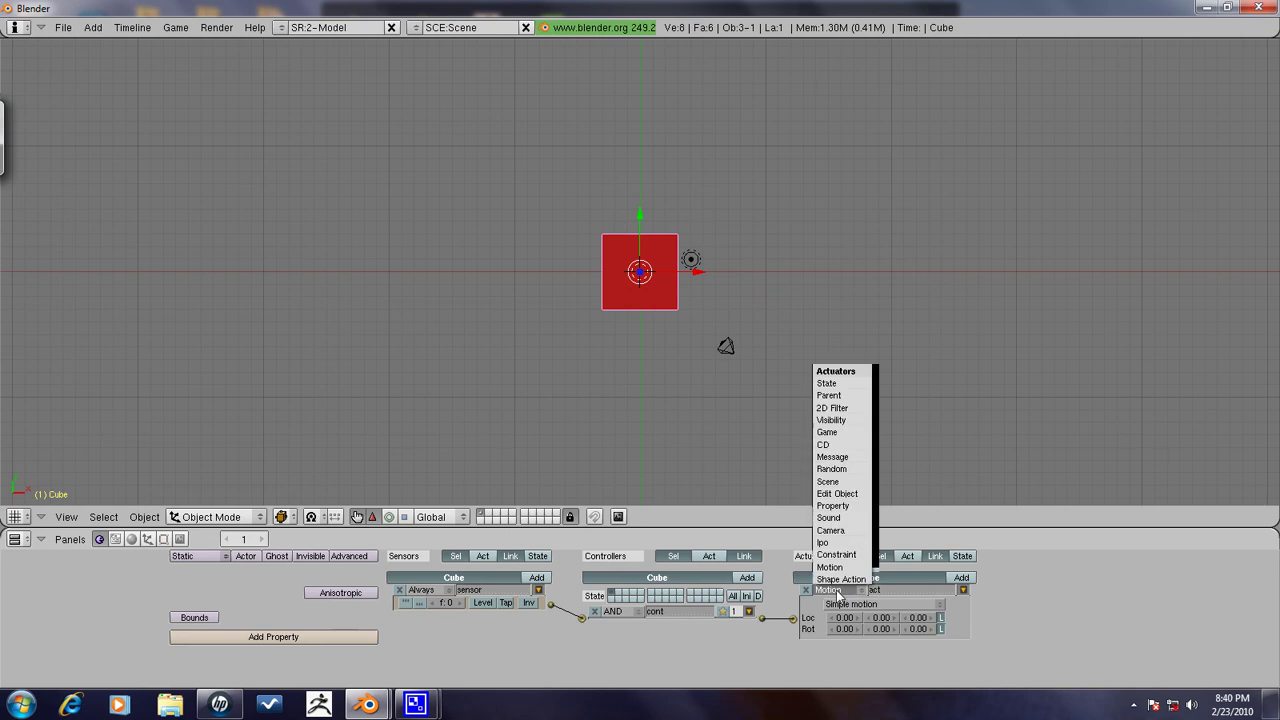
left_click(842, 542)
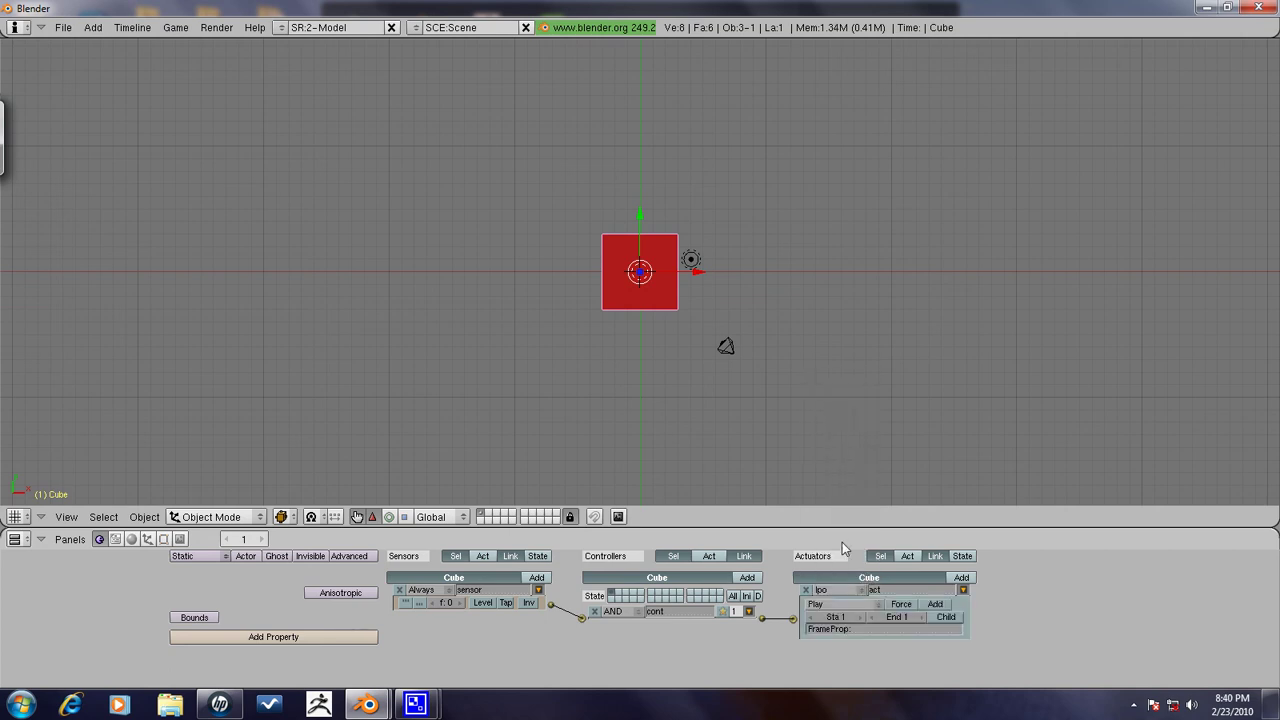
left_click(835, 605)
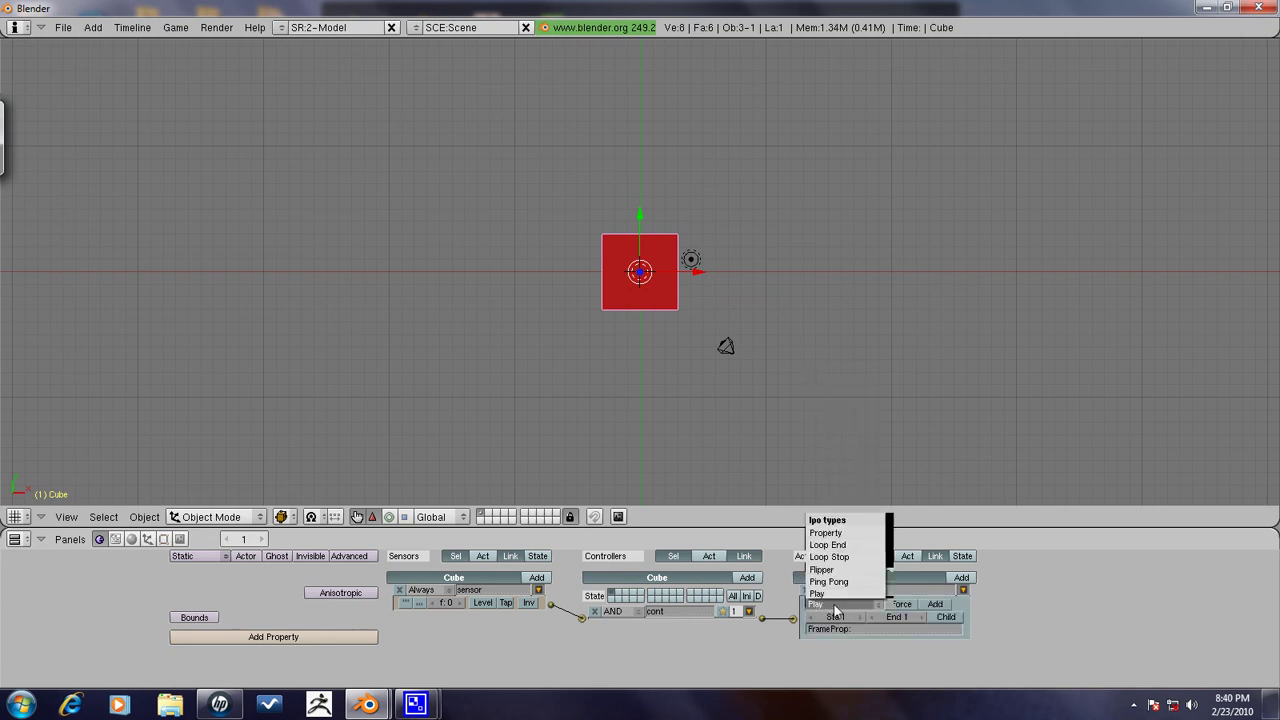
left_click(848, 556)
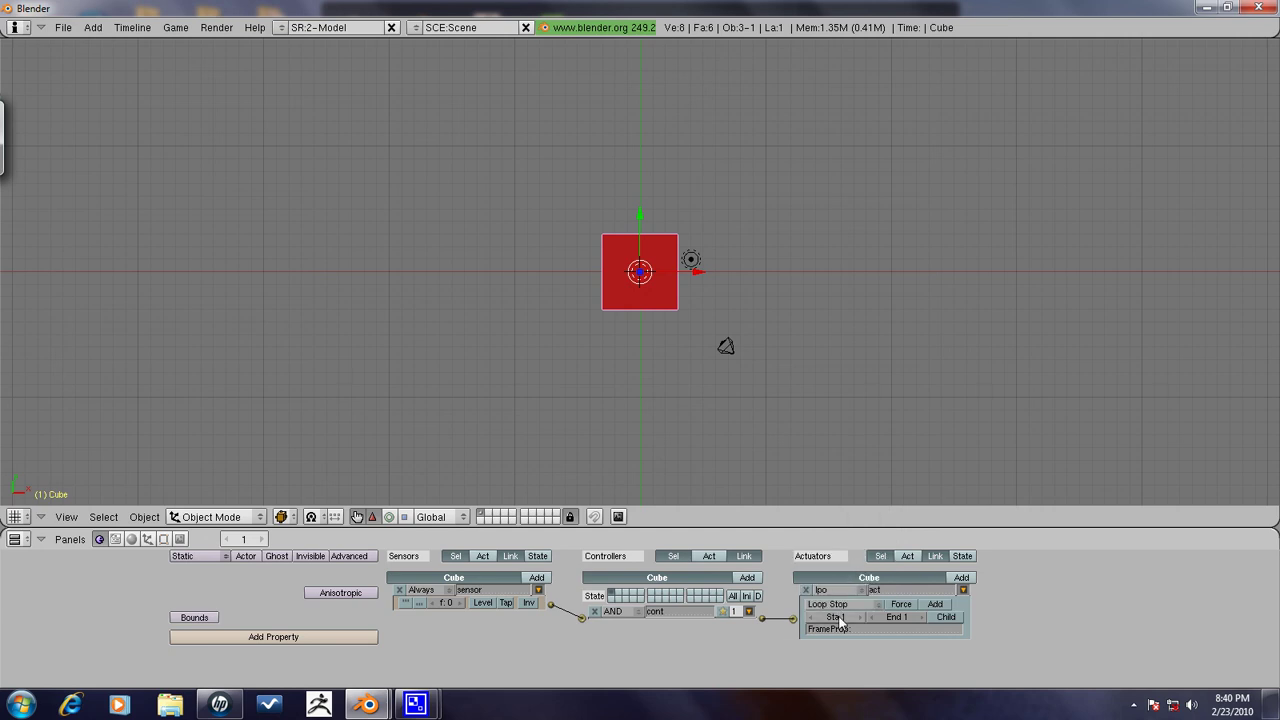
left_click(836, 617)
key("Return")
left_click(897, 617)
type("160")
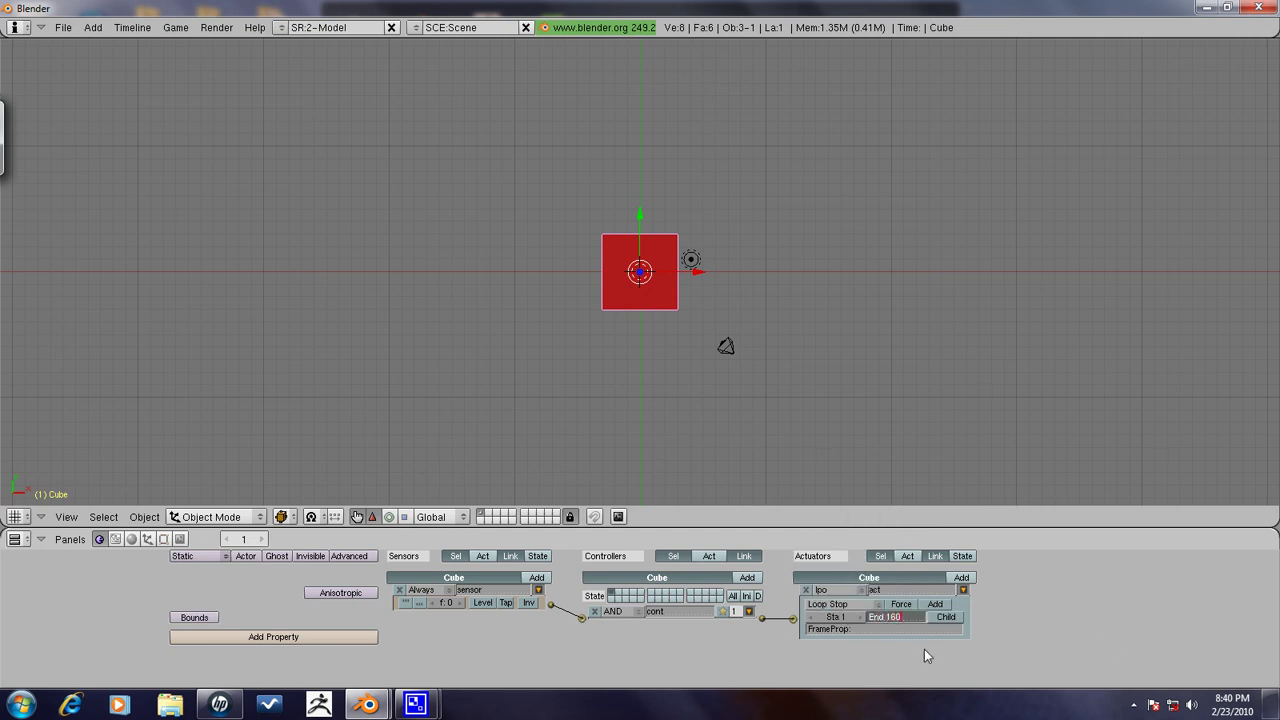
key("Return")
scroll(766, 289, "down", 3)
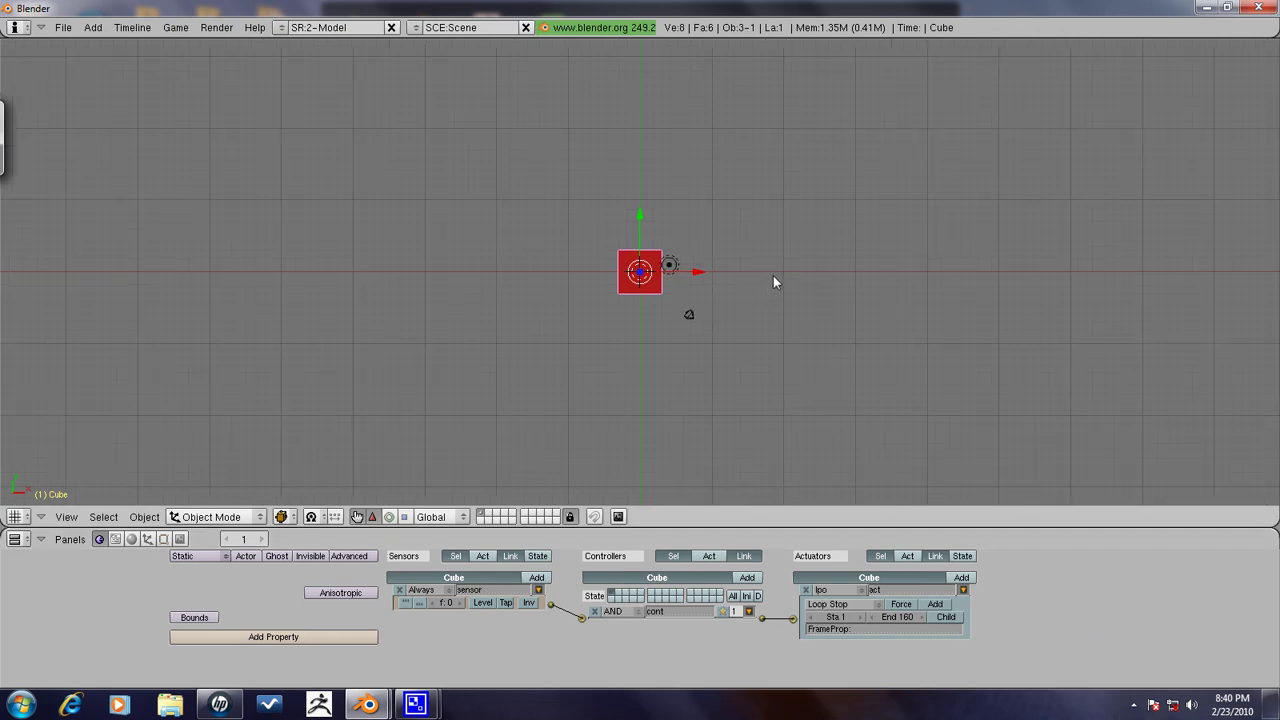
key("p")
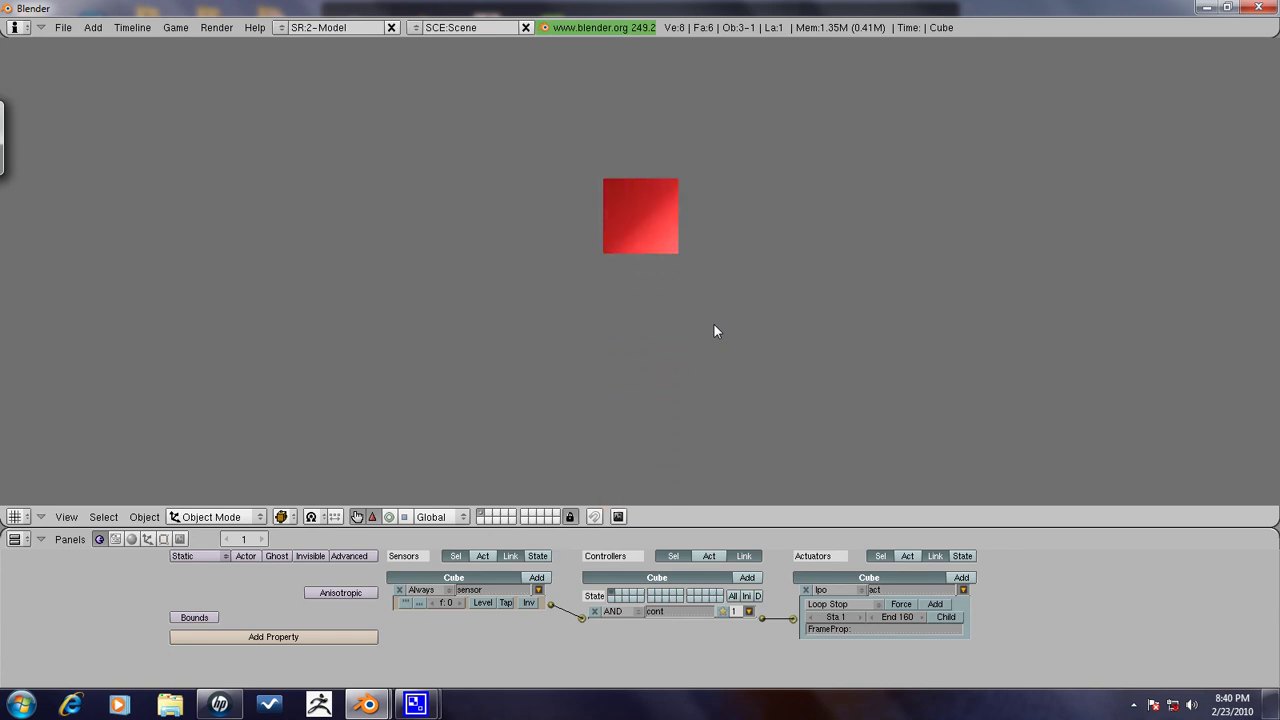
key("Escape")
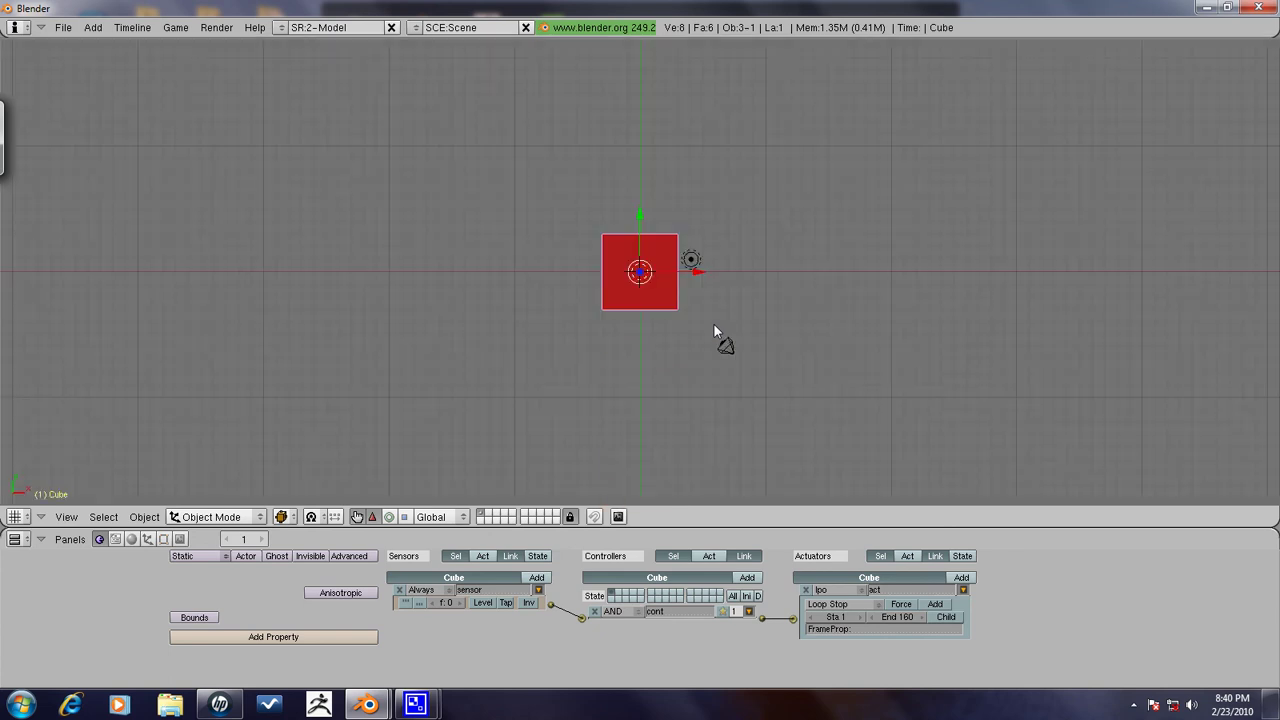
Orbit the 3D view to a tilted perspective of the red platform and grid
middle_click_drag(674, 334, 691, 120)
mouse_move(606, 274)
middle_mouse_down()
mouse_move(814, 224)
mouse_move(549, 189)
mouse_move(539, 172)
mouse_move(534, 209)
mouse_move(451, 206)
middle_mouse_up()
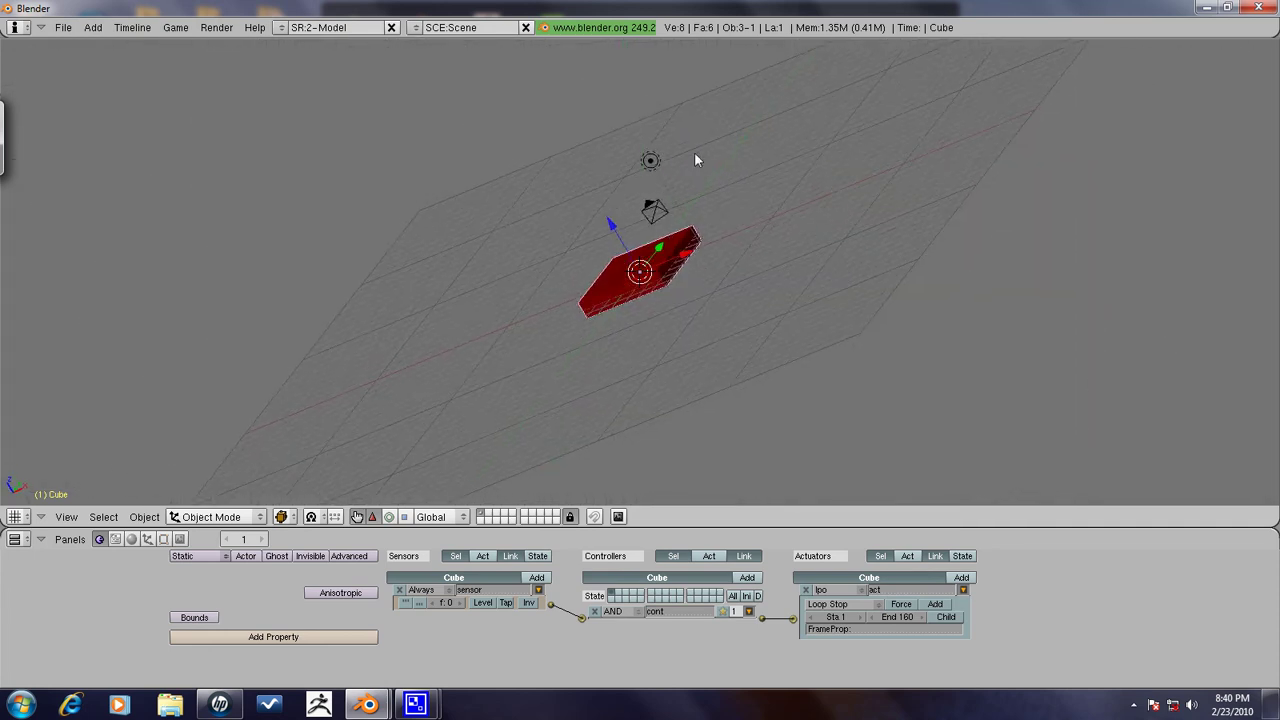